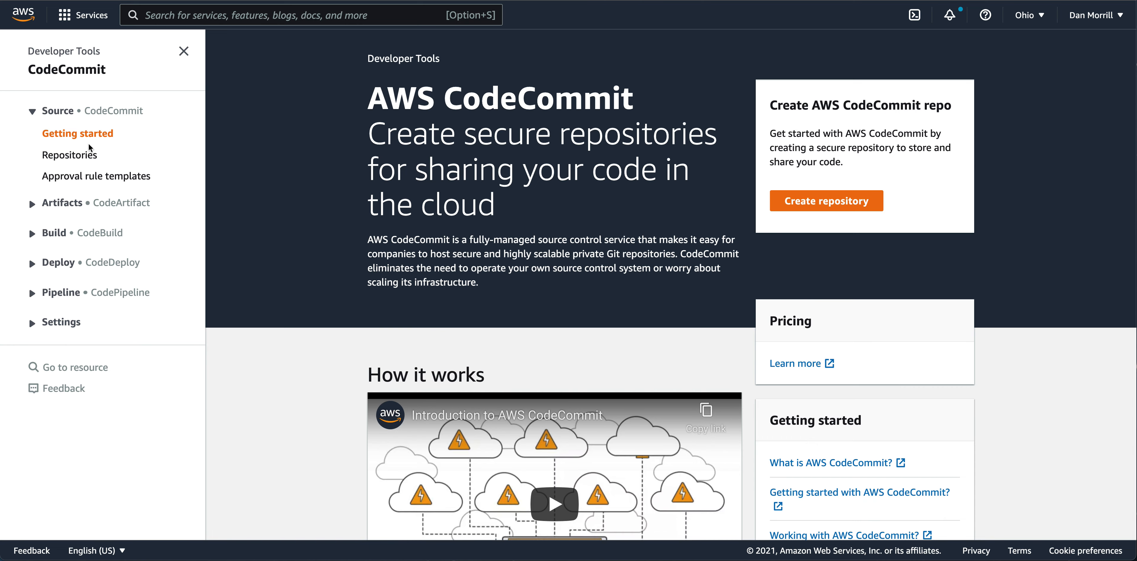
Start a new CodeCommit repository and enter LogParser2 as its name.
left_click(71, 155)
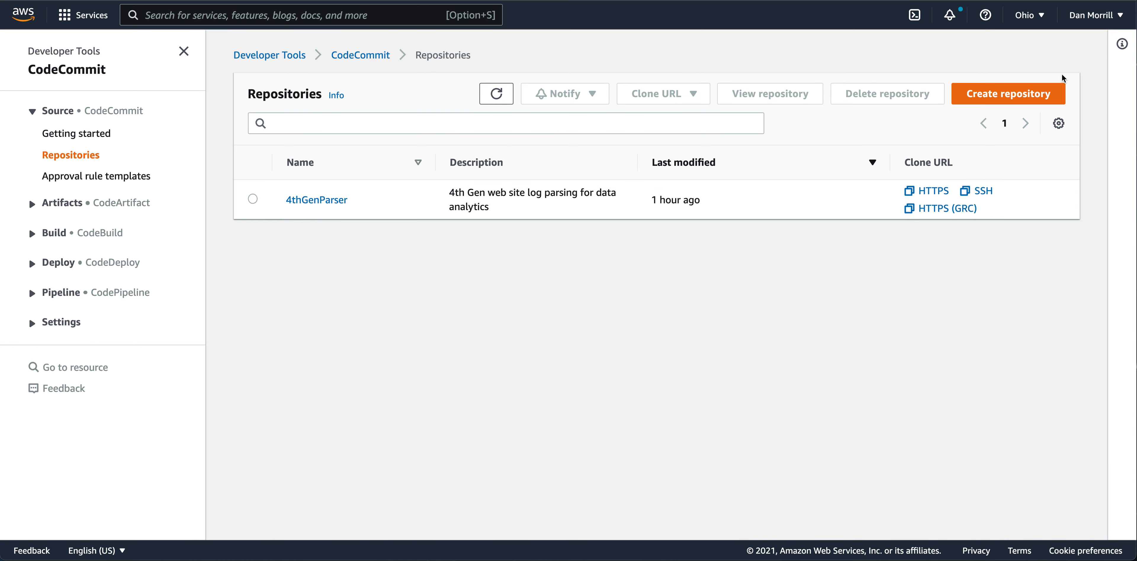
left_click(1028, 95)
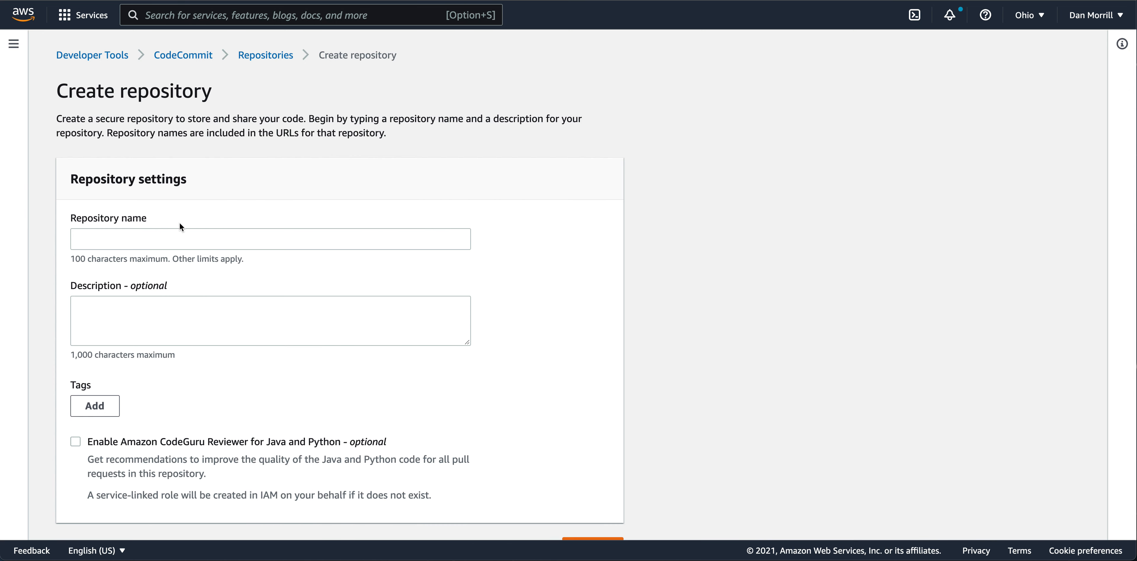
left_click(184, 238)
type("LogP")
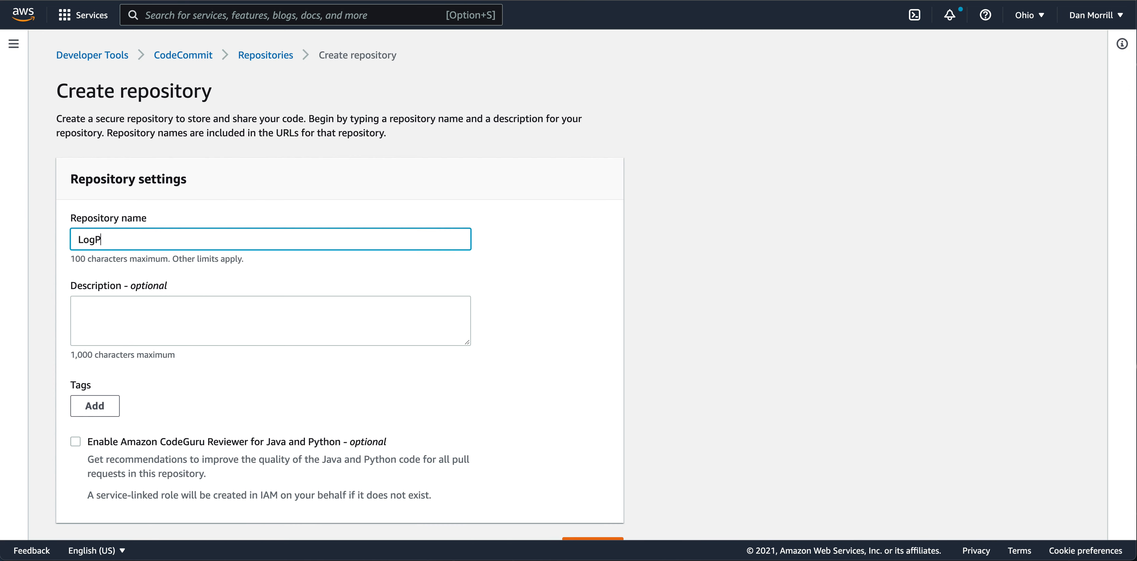
type("arser2")
Describe the new repository as "This is my second log parser".
left_click(165, 327)
type("This is my")
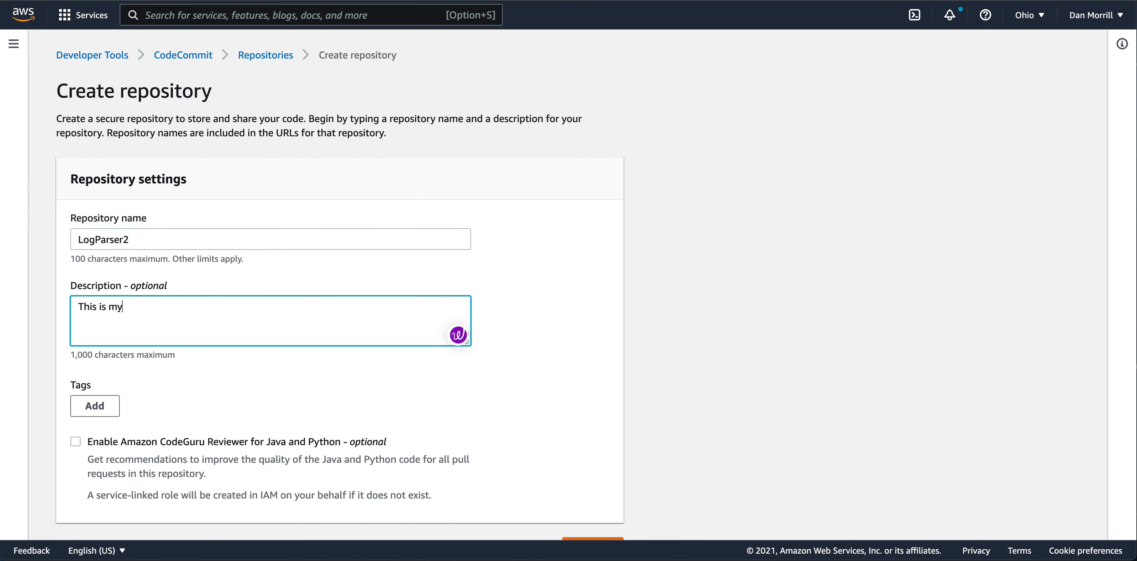
type(" second log parser")
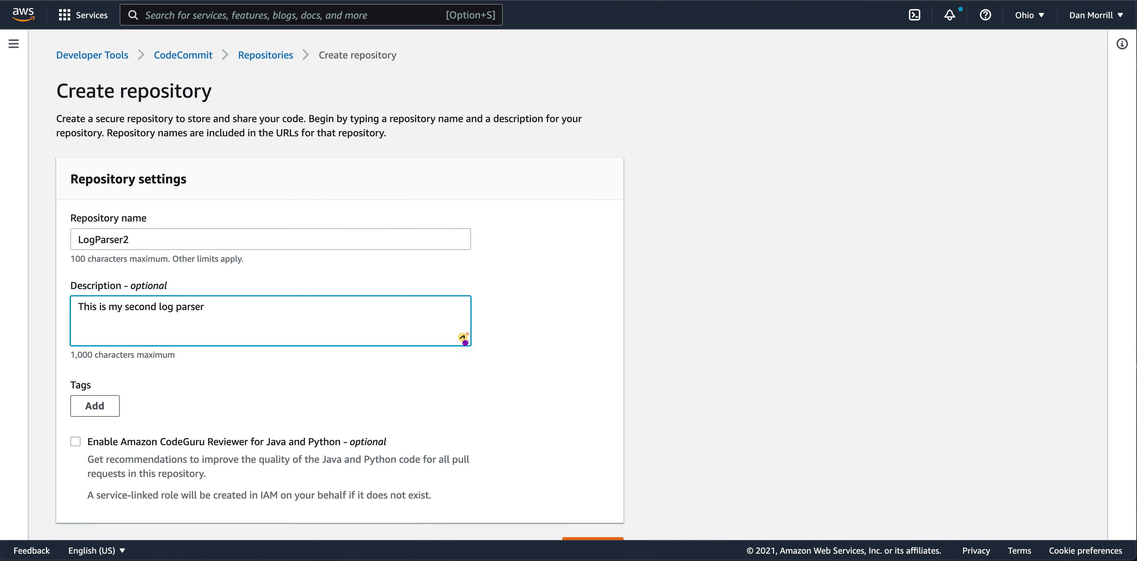
Add a repository tag with the key name and the value logparser2.
scroll(167, 327, "down", 2)
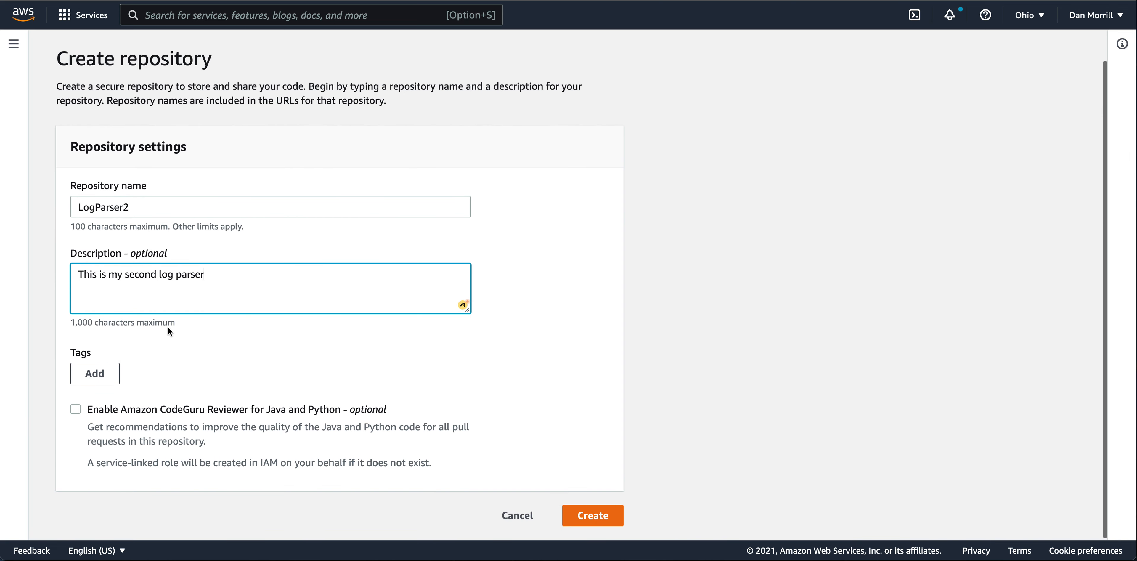
left_click(100, 373)
left_click(140, 391)
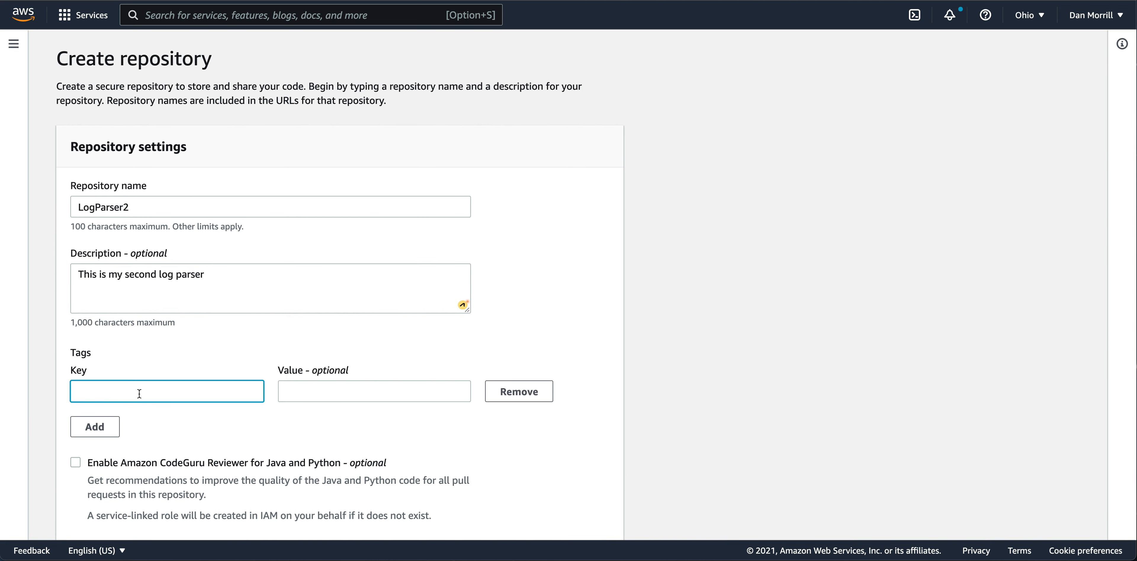
type("name")
key("Tab")
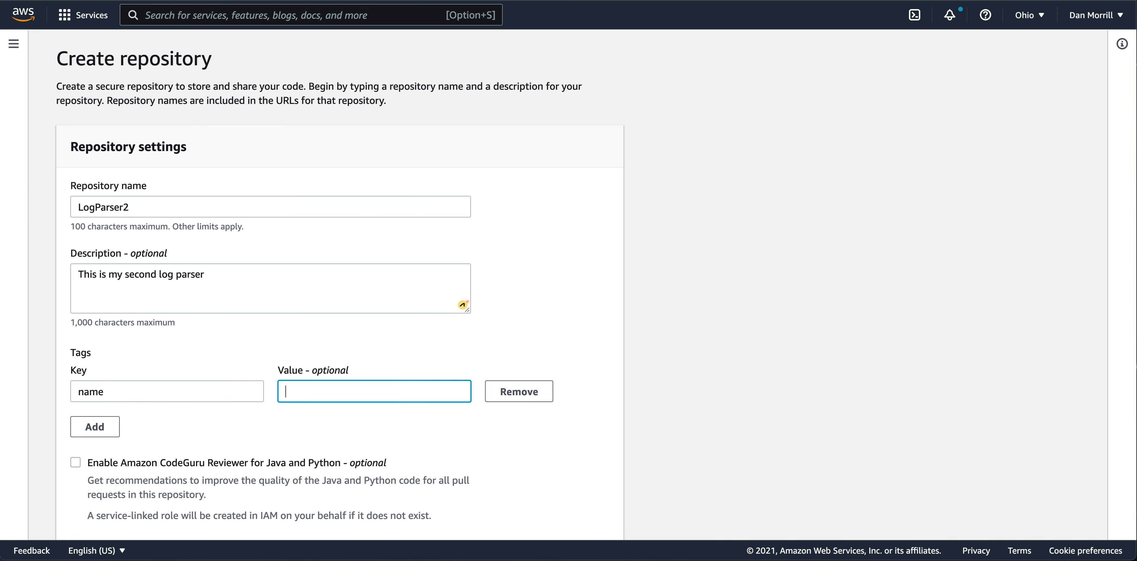
type("logpard")
type("er2")
Add a second repository tag with the key name and the value log parser.
left_click(104, 433)
left_click(138, 433)
type("name")
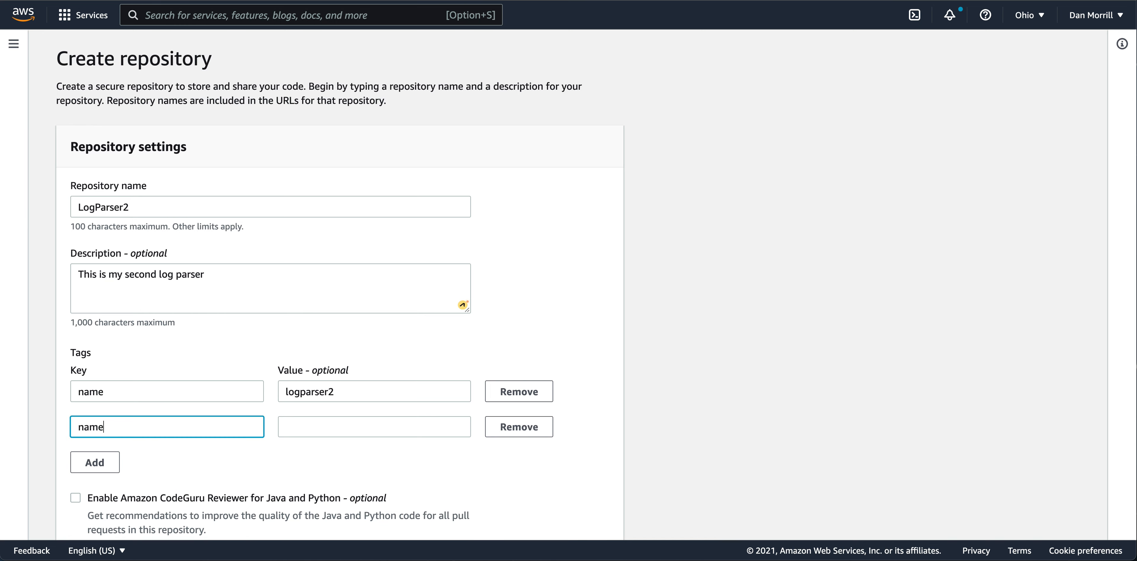
key("Tab")
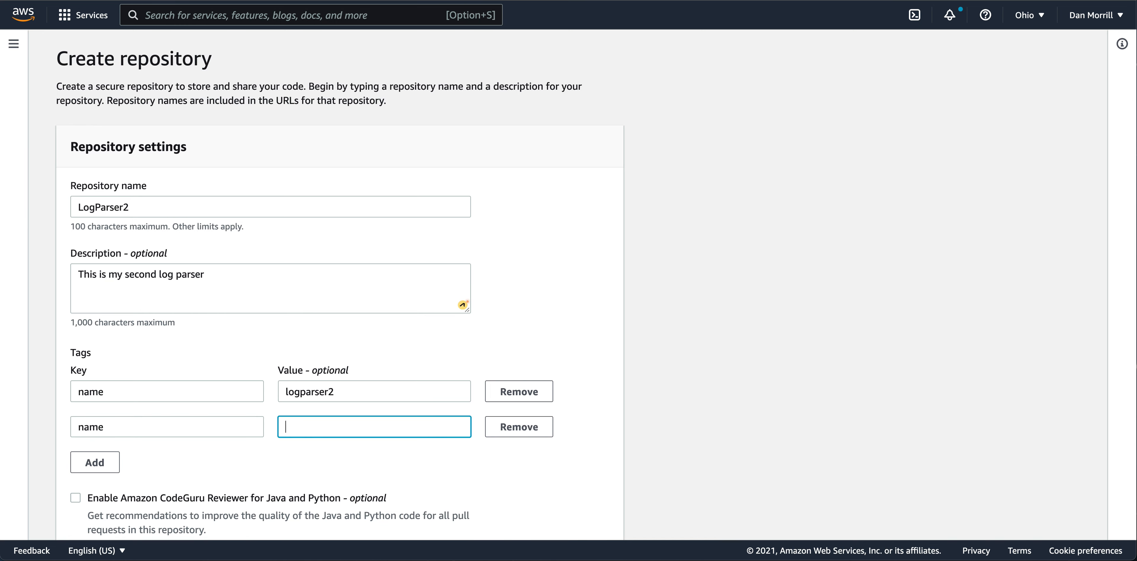
type("log parser")
Enable Amazon CodeGuru Reviewer for Java and Python and submit the new repository for creation.
scroll(139, 431, "down", 3)
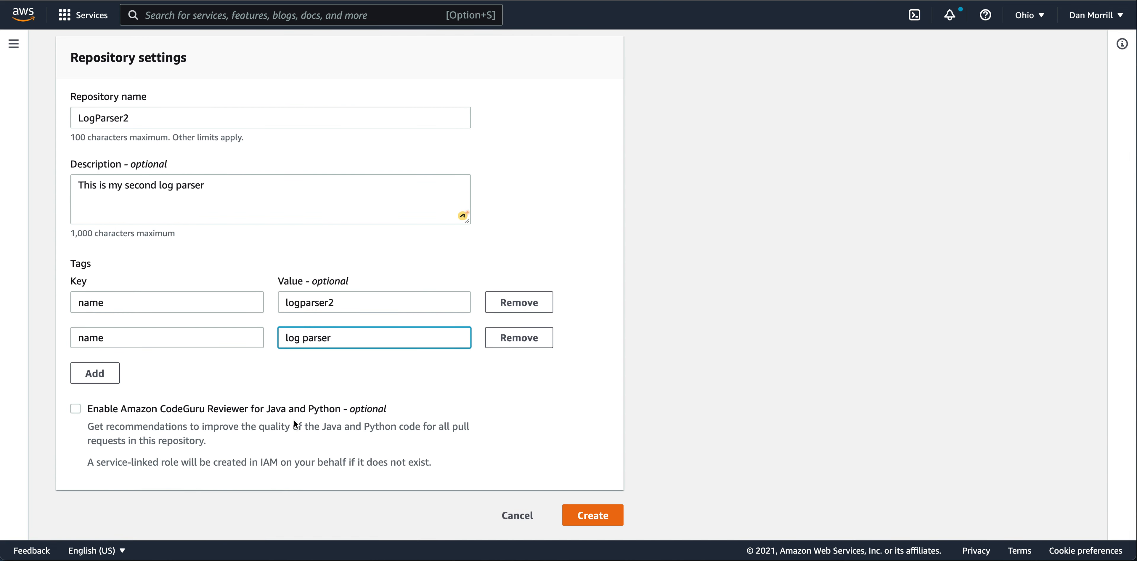
left_click(75, 408)
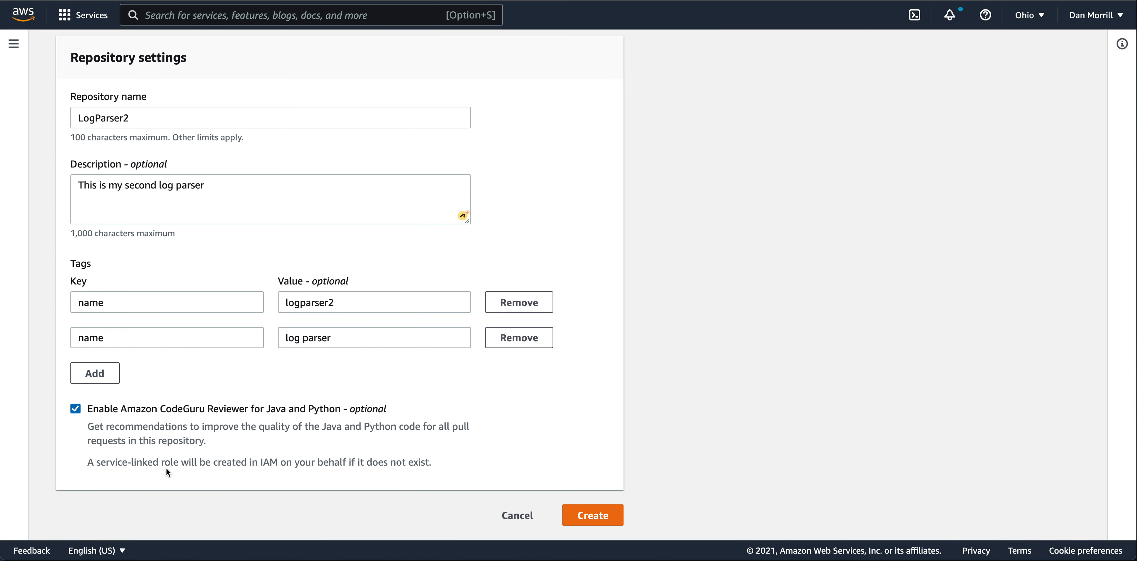
left_click(591, 522)
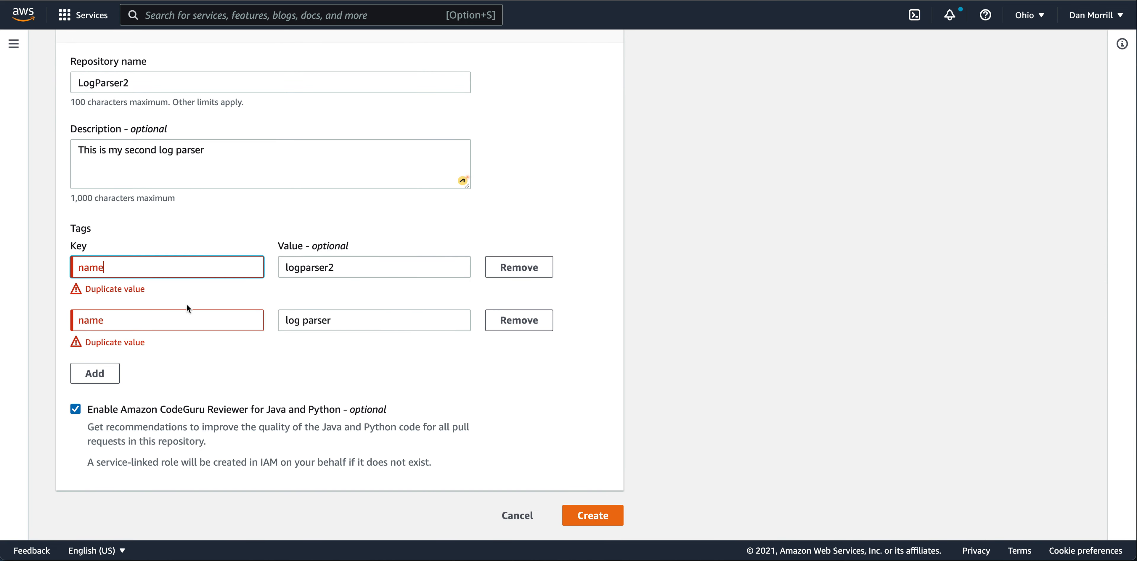
Change the second tag's key to name2 and submit the repository again.
left_click(156, 321)
type("2")
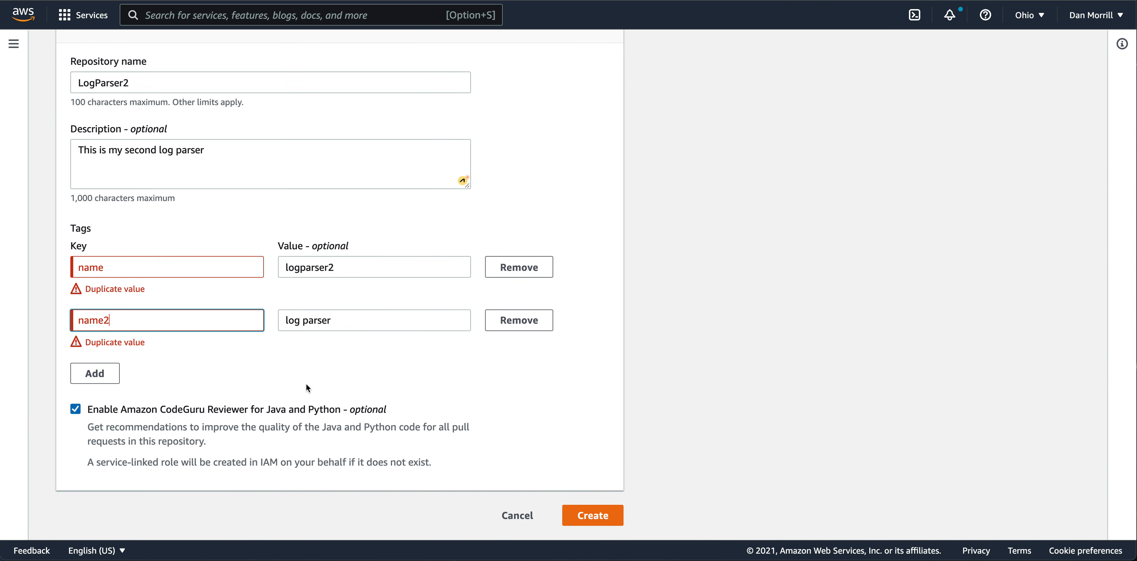
left_click(593, 520)
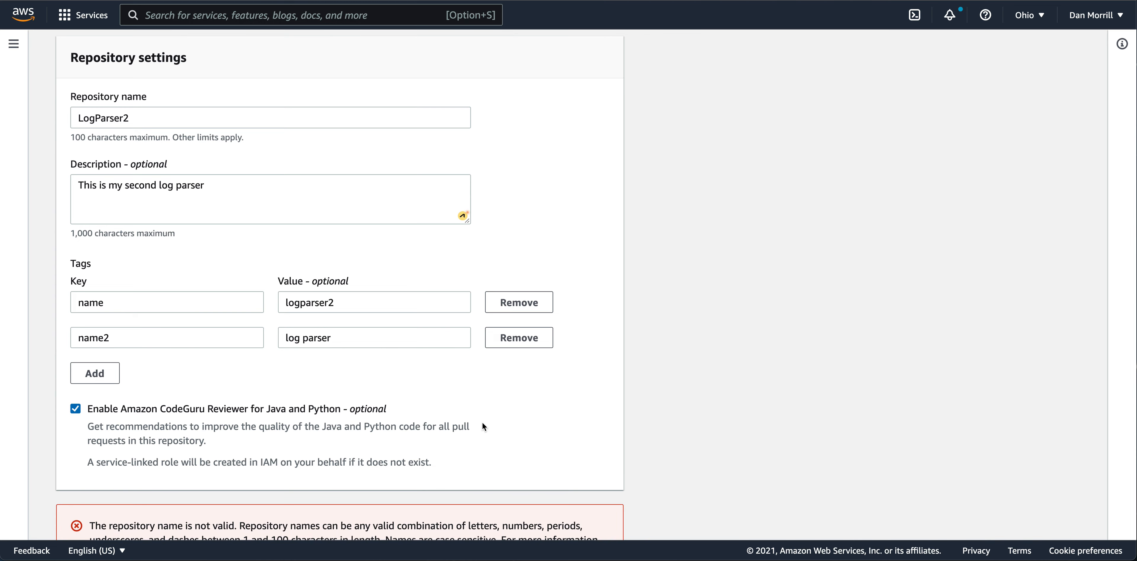
Try to create the repository under the name "Log Parser 2".
scroll(481, 422, "down", 2)
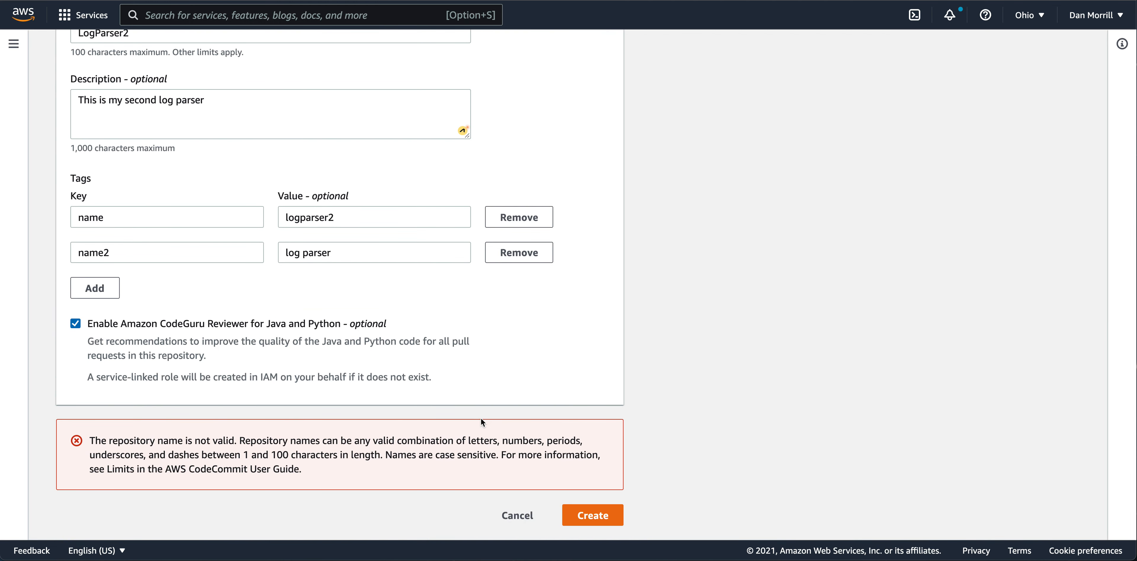
scroll(480, 422, "up", 5)
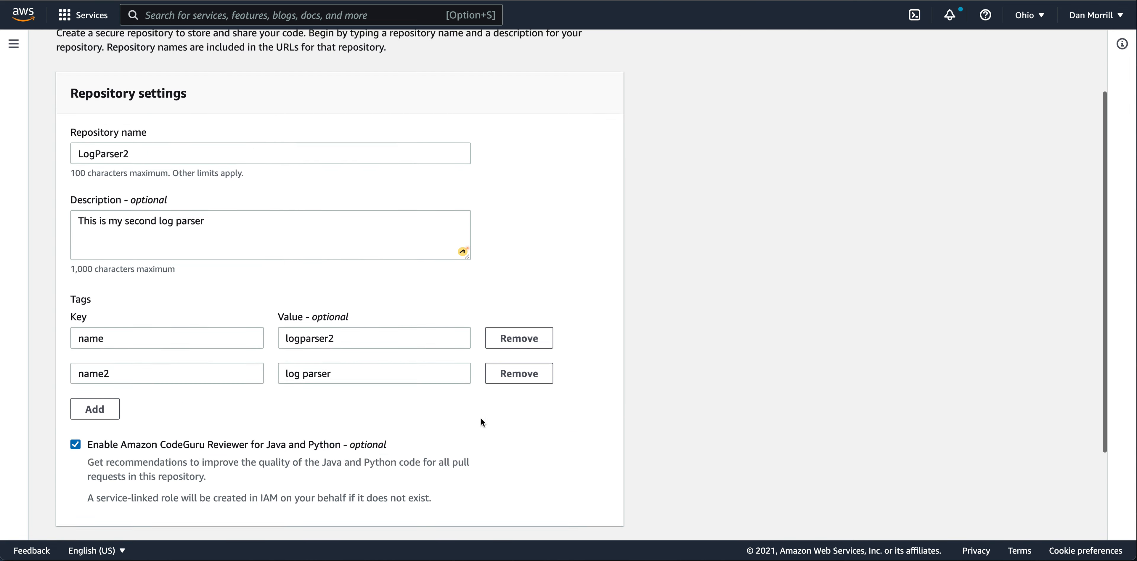
left_click(140, 242)
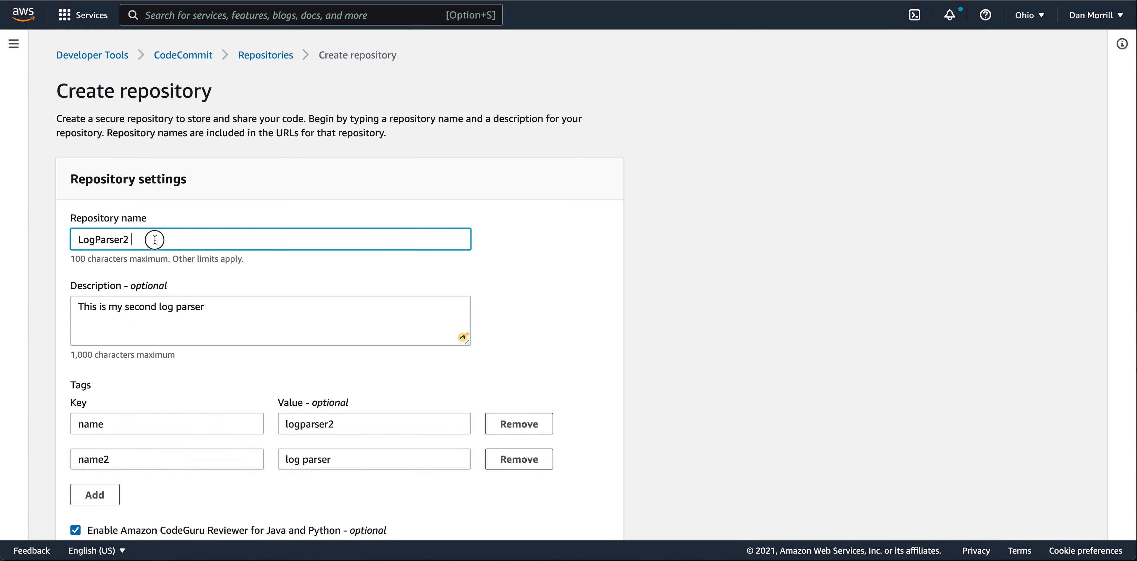
key("super+a")
type("Log Parser 2")
key("Return")
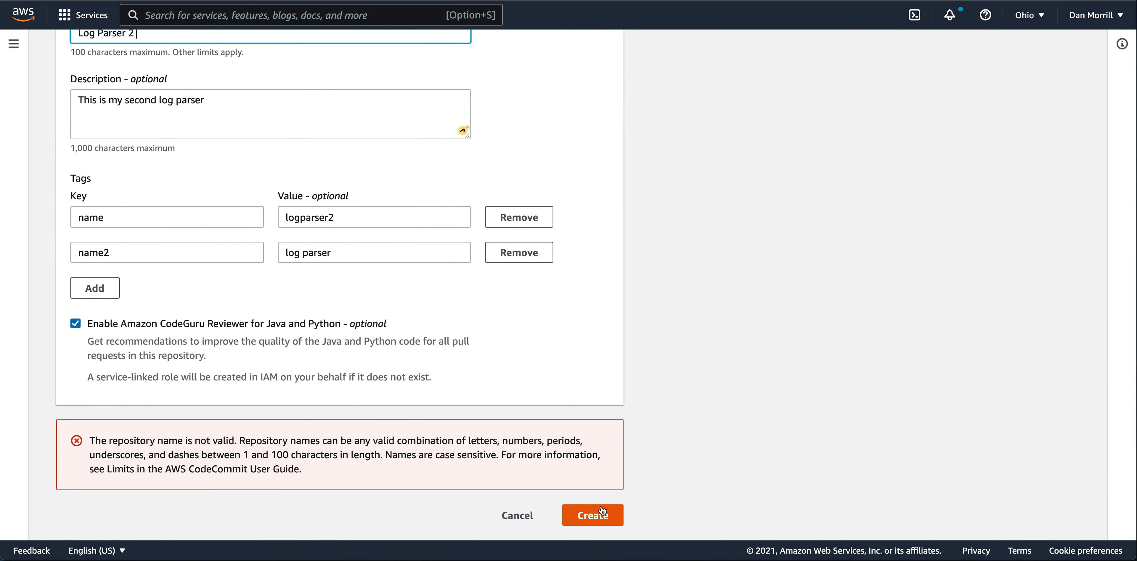
left_click(595, 513)
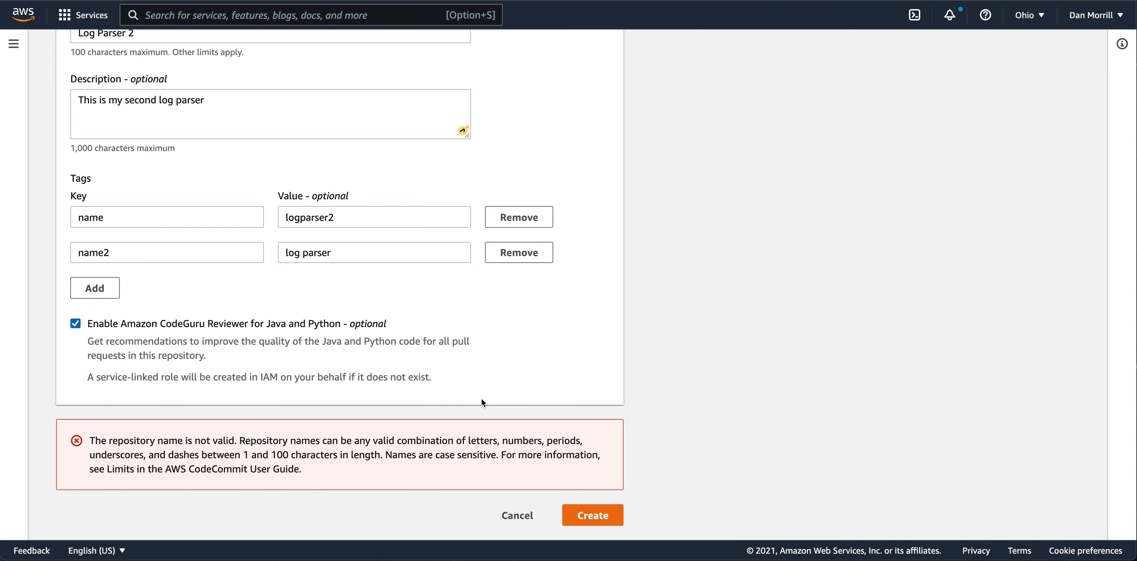
Replace the spaces in the repository name with dashes, making it Log-Parser-2, and try to create it.
scroll(481, 399, "up", 5)
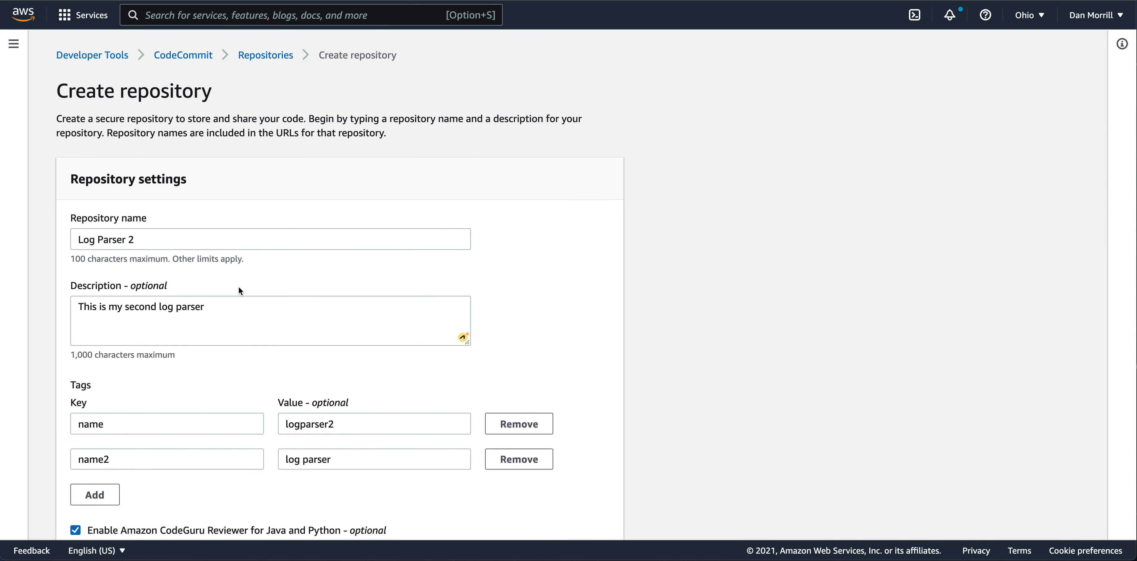
left_click(97, 240)
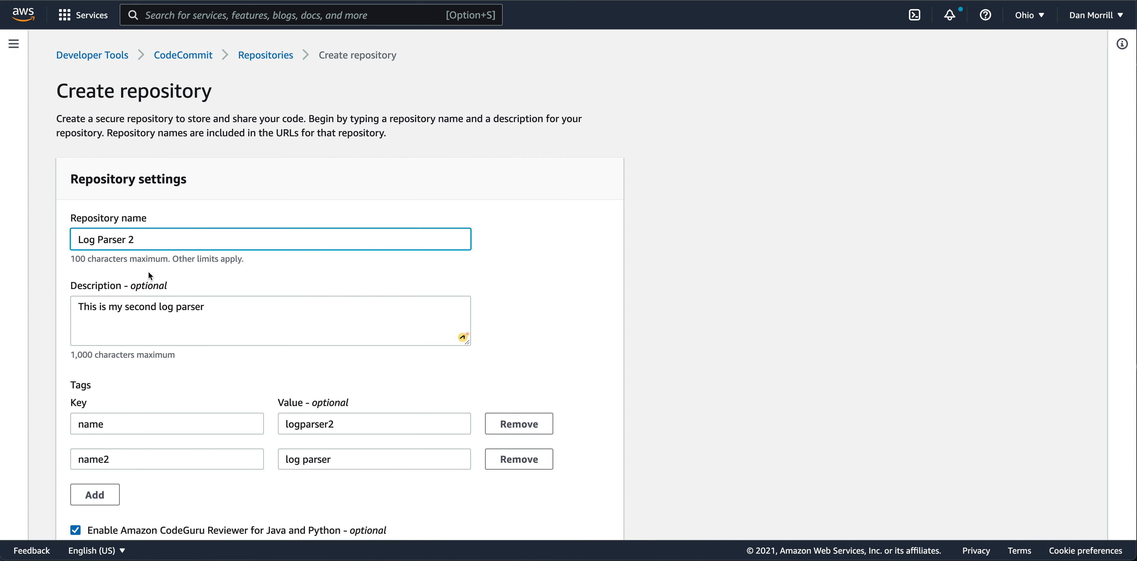
key("BackSpace")
type("-")
left_click(131, 240)
key("BackSpace")
type("-")
scroll(359, 295, "down", 5)
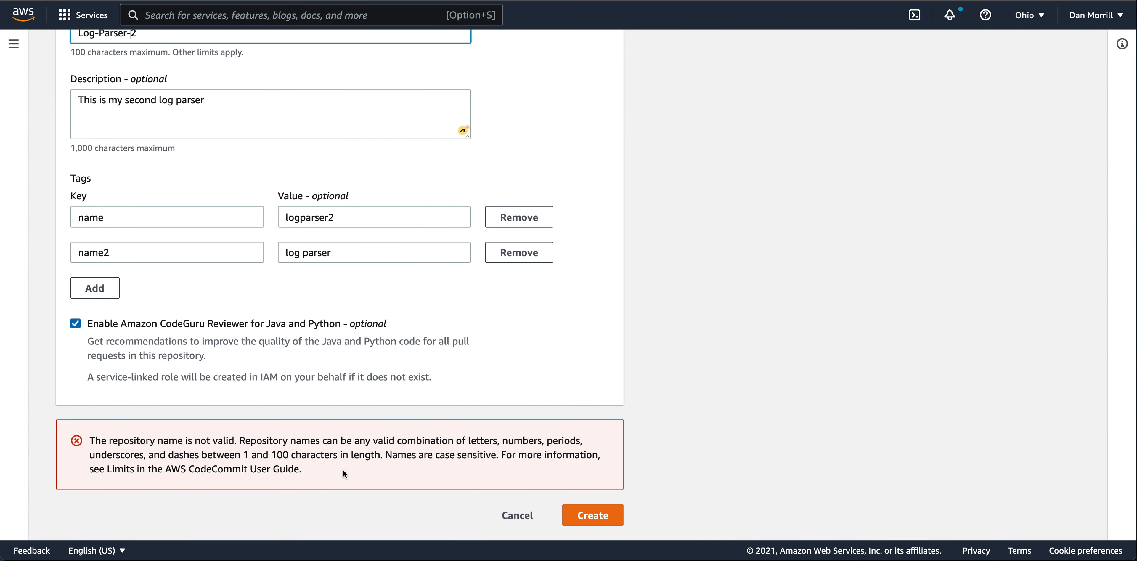
left_click(569, 515)
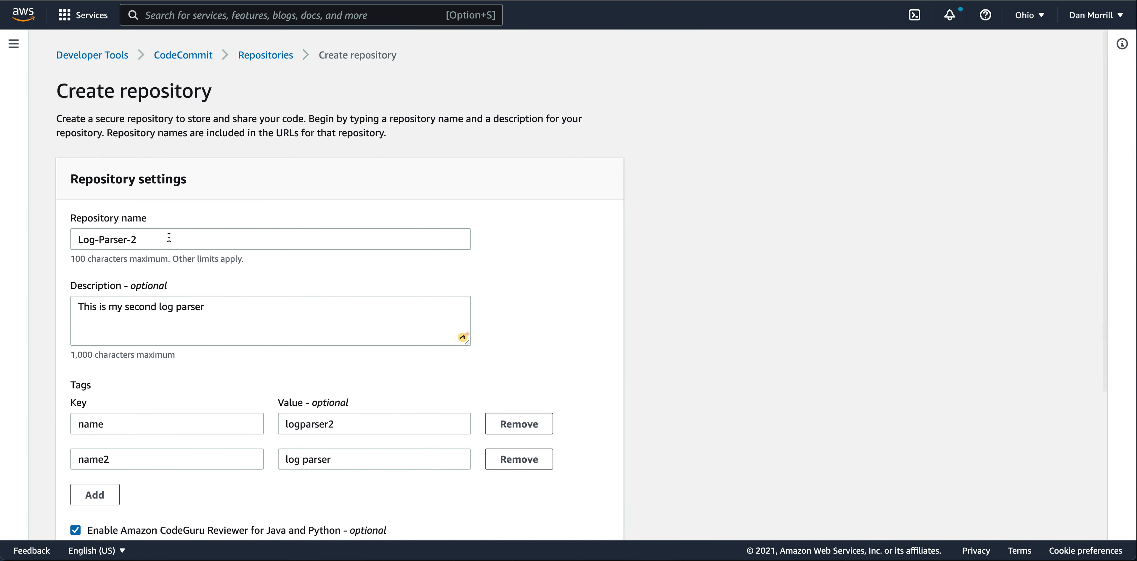
Replace the repository name with the account owner's first name and create the repository.
type("Dan")
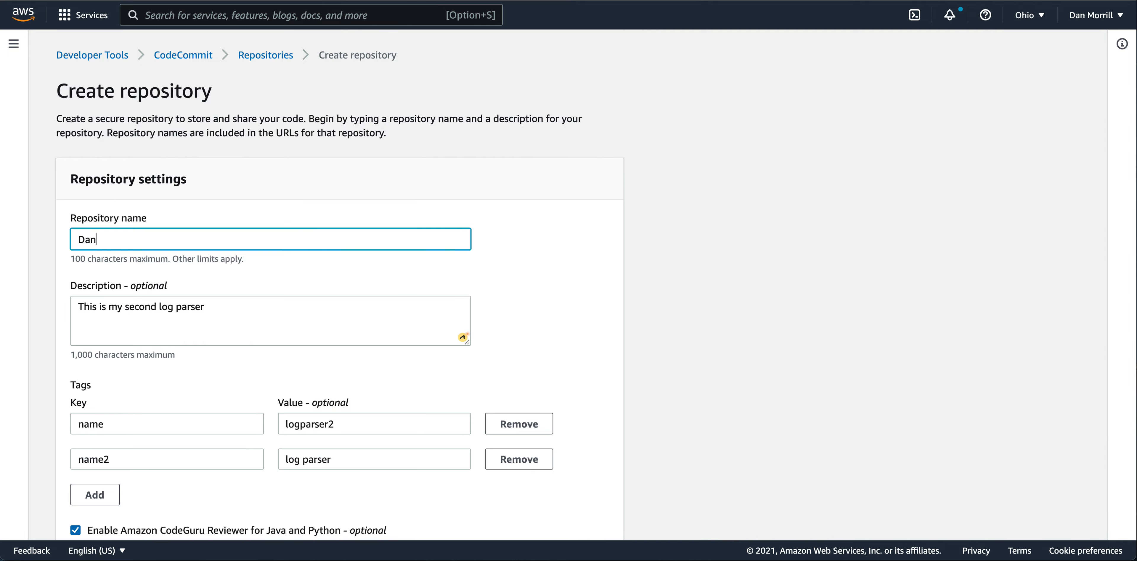
scroll(251, 304, "down", 5)
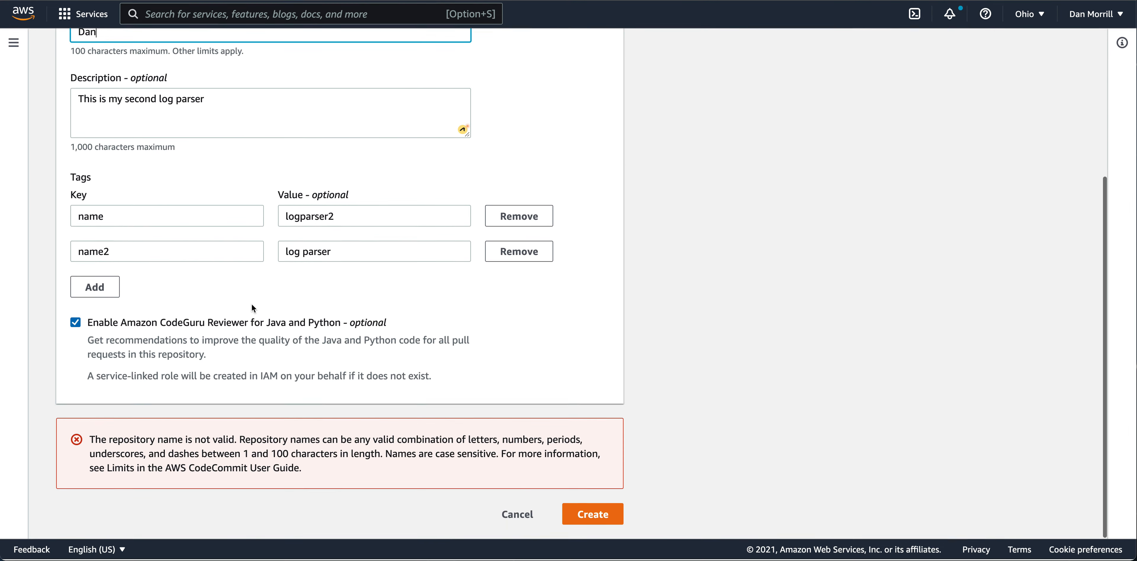
left_click(606, 520)
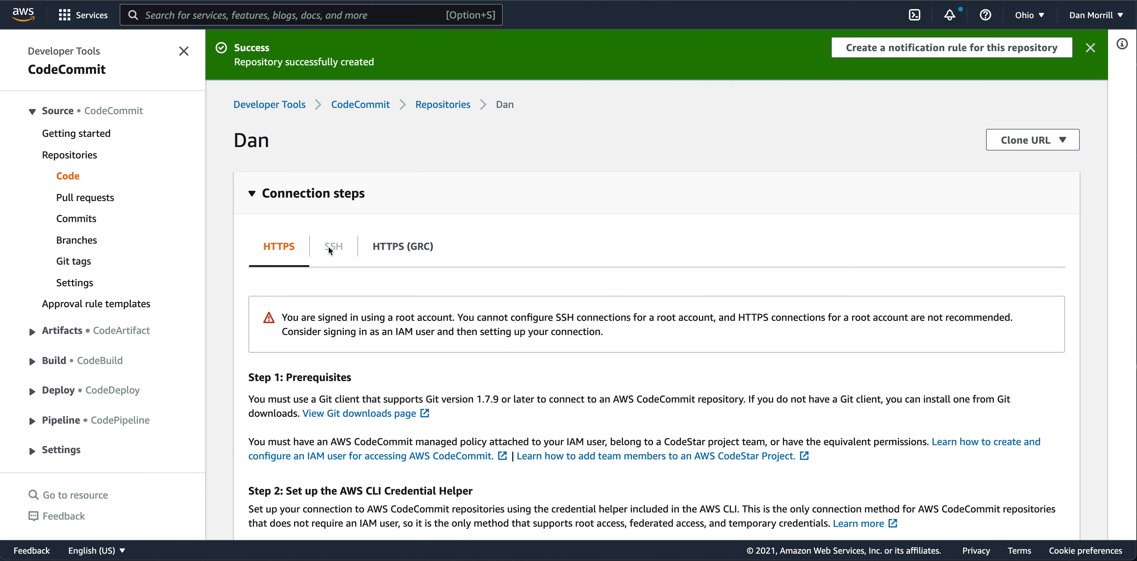
Review the new repository's HTTPS connection steps and its file section.
scroll(424, 375, "down", 2)
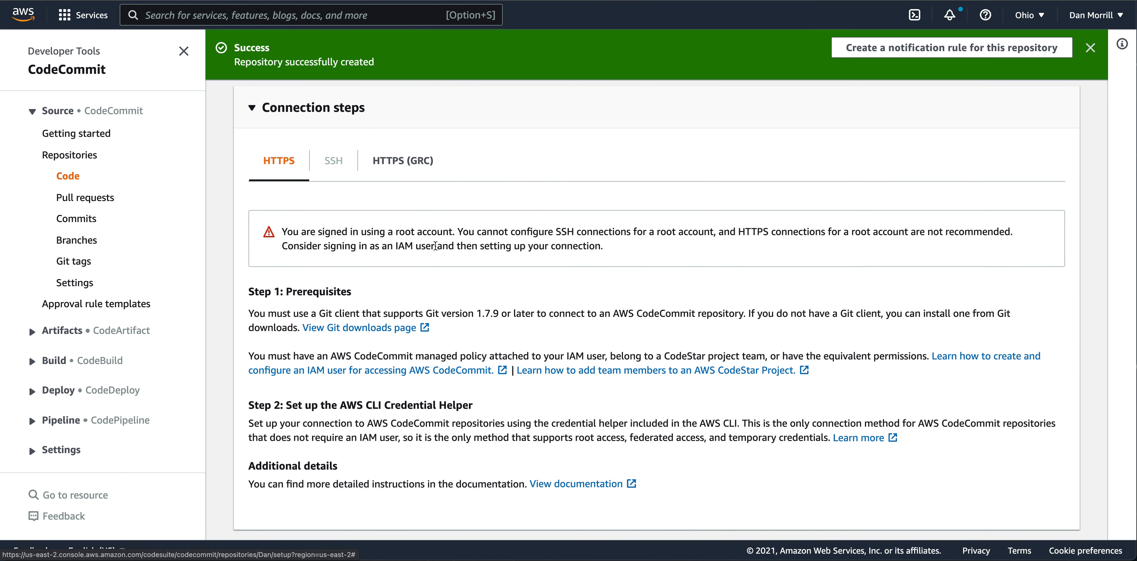
scroll(551, 340, "down", 2)
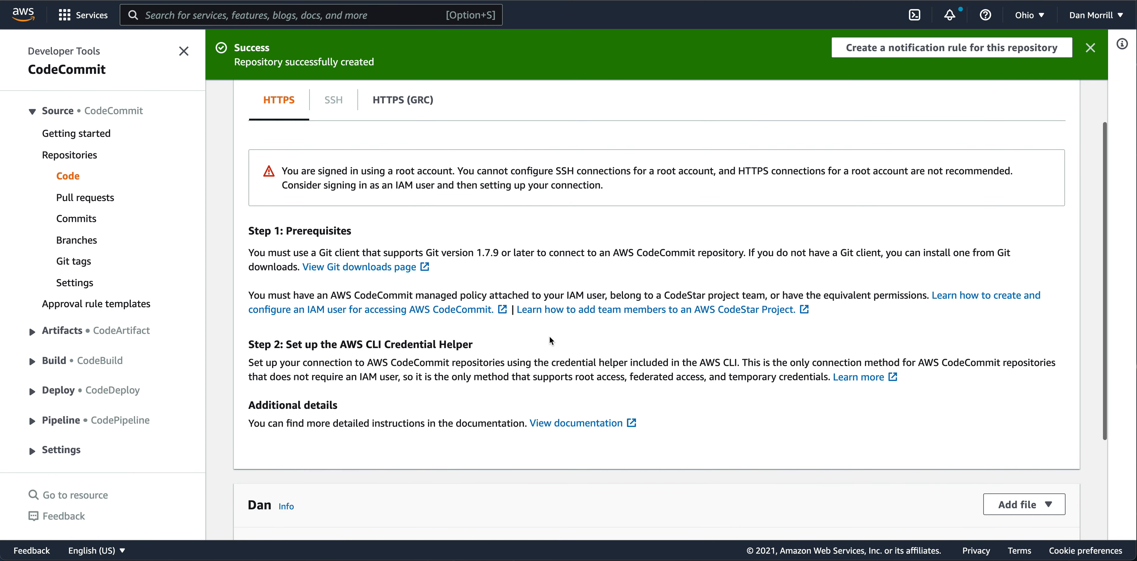
scroll(528, 358, "down", 3)
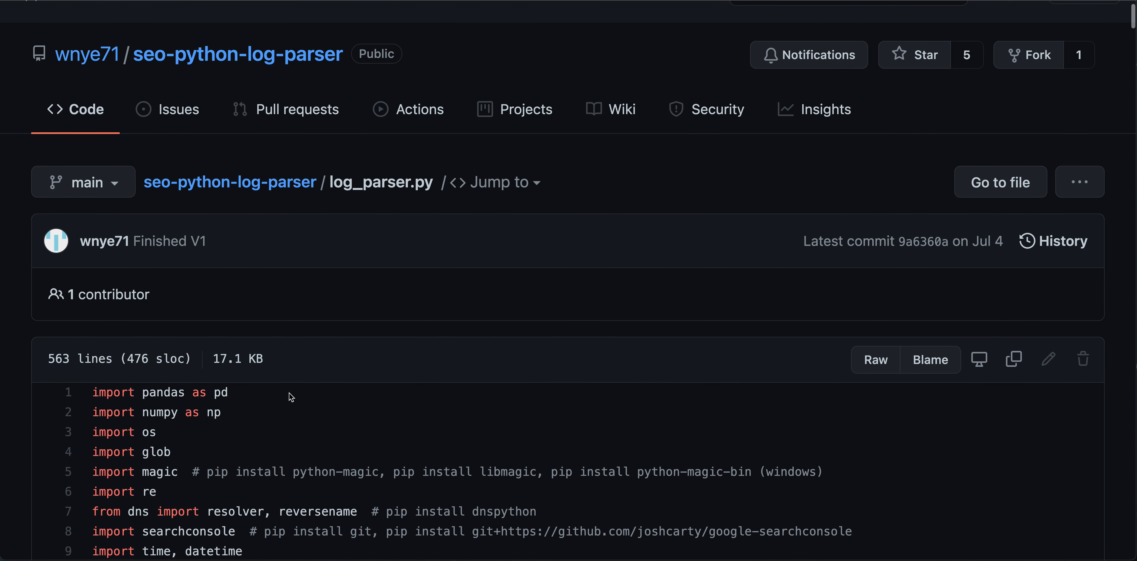
Switch to log_parser.py in the seo-python-log-parser repository on GitHub and select its code from the first import line.
scroll(291, 397, "down", 2)
scroll(290, 397, "down", 5)
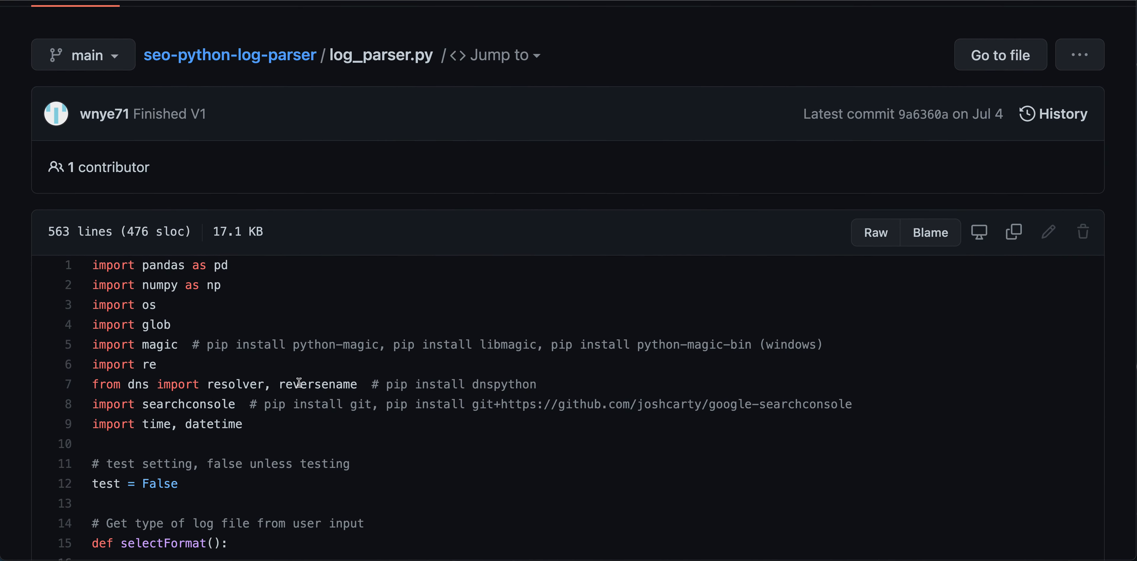
key("ctrl+a")
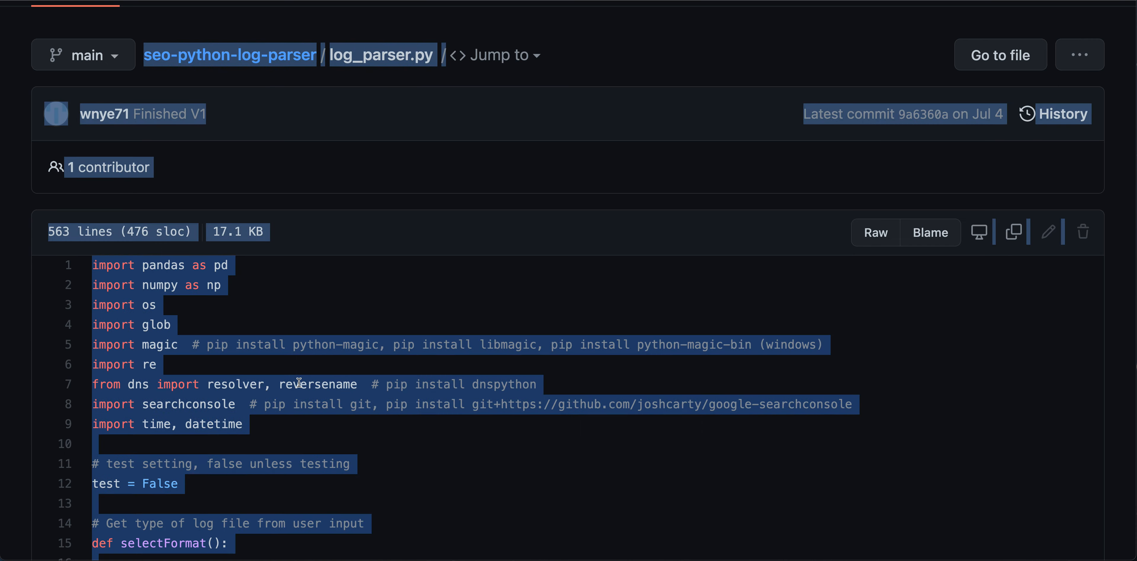
left_click(298, 382)
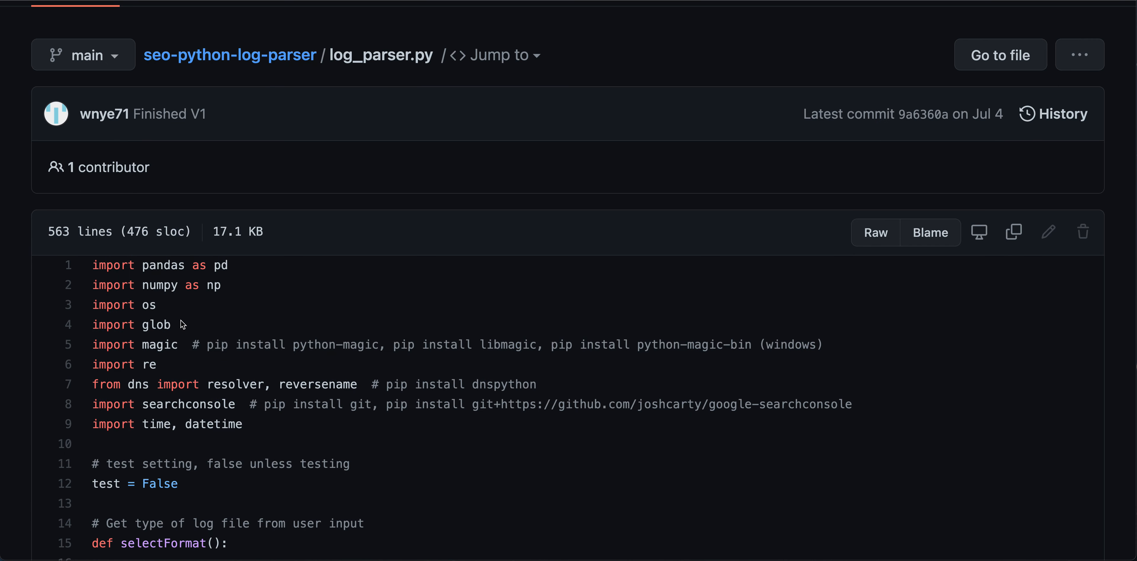
scroll(184, 326, "up", 1)
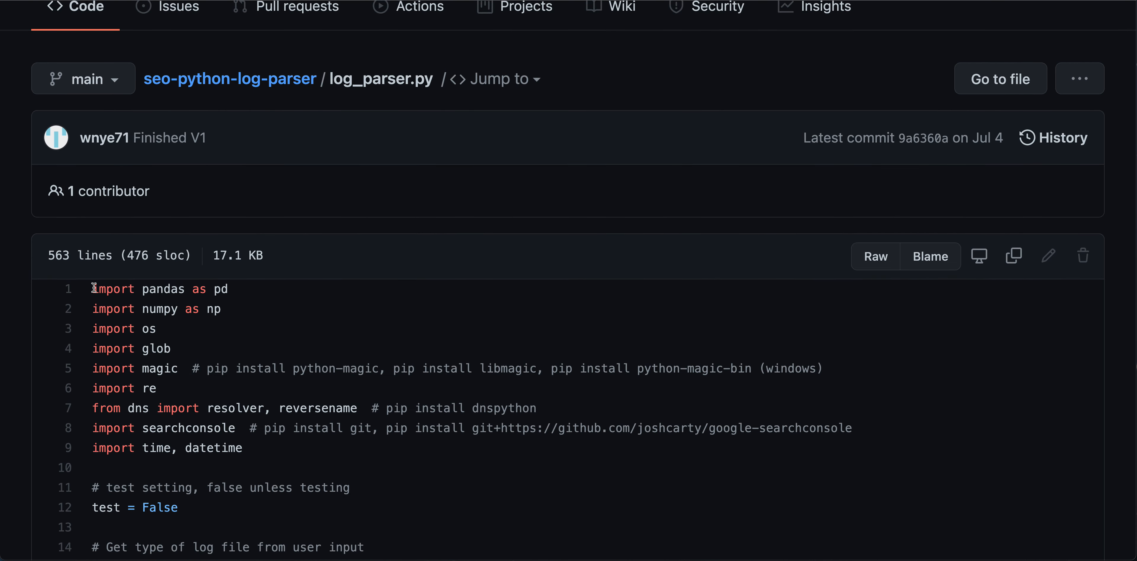
left_click_drag(95, 287, 351, 396)
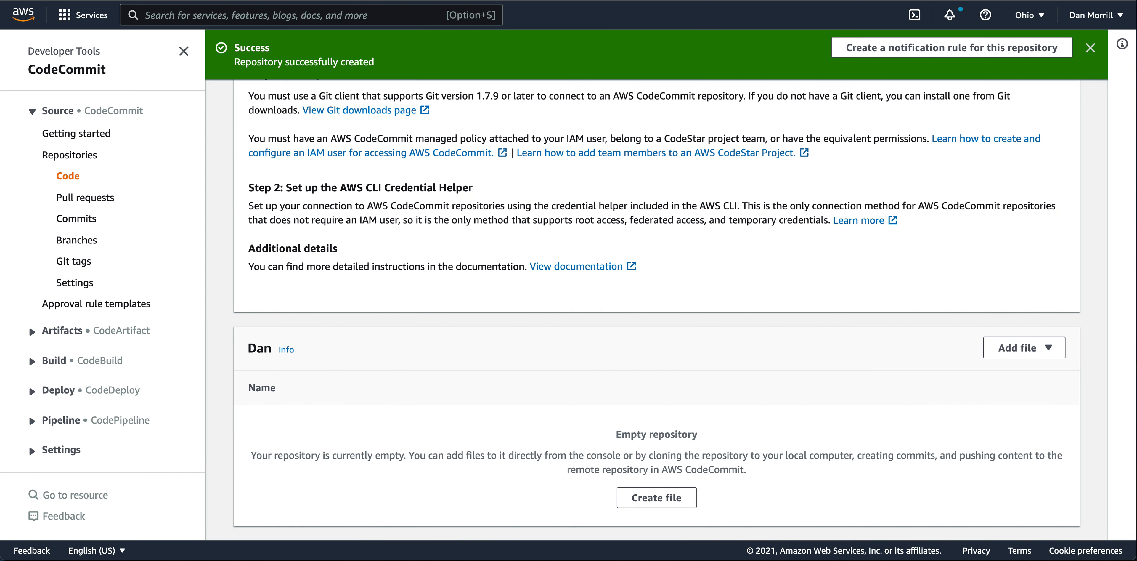
Create a new file in the repository and paste the copied log parser code into it.
left_click(1018, 349)
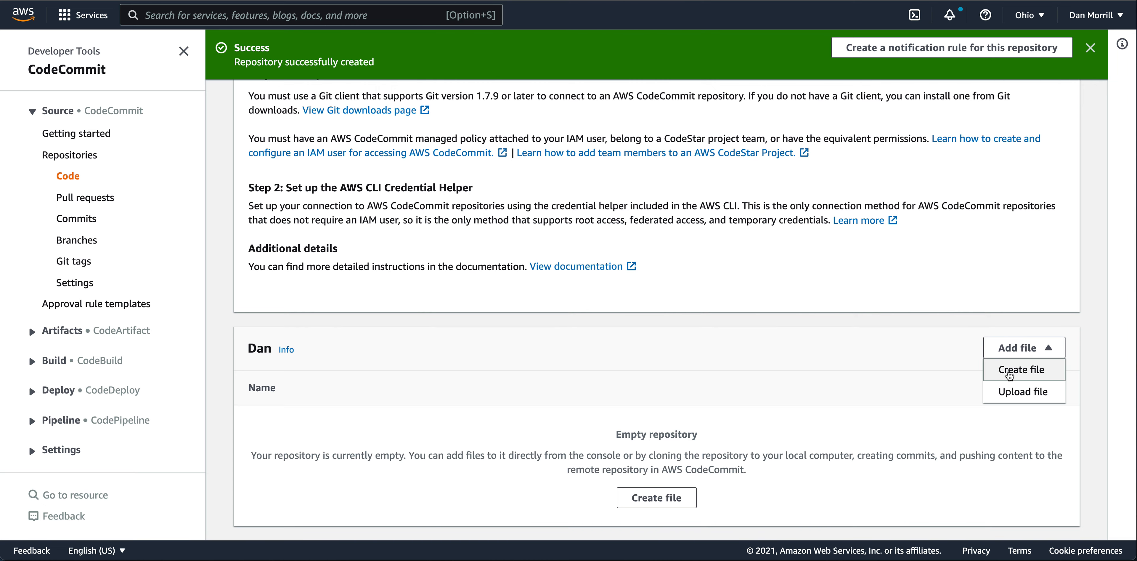
left_click(642, 501)
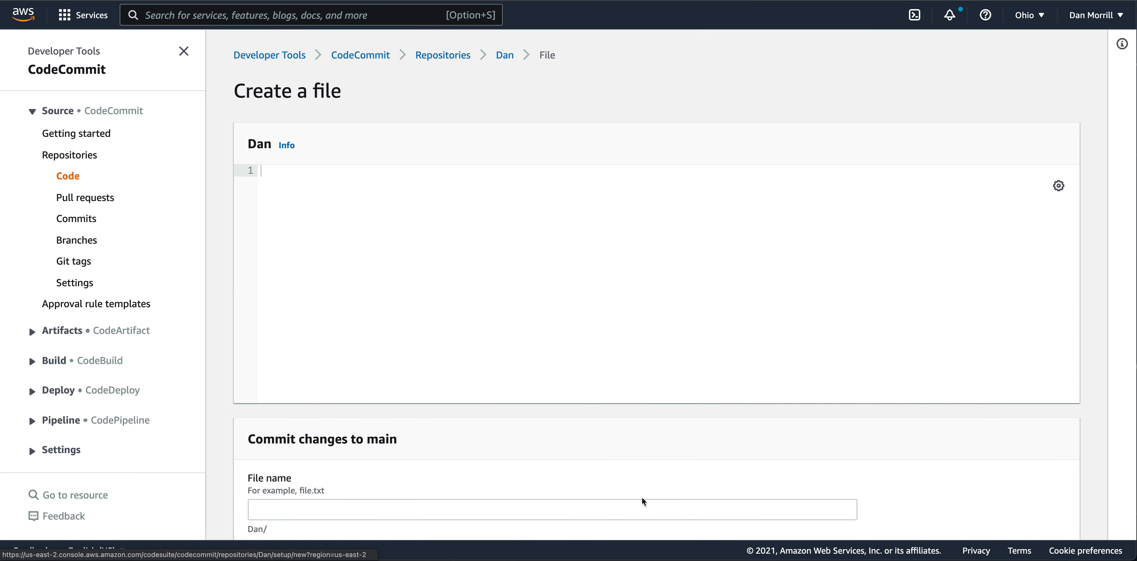
key("super+v")
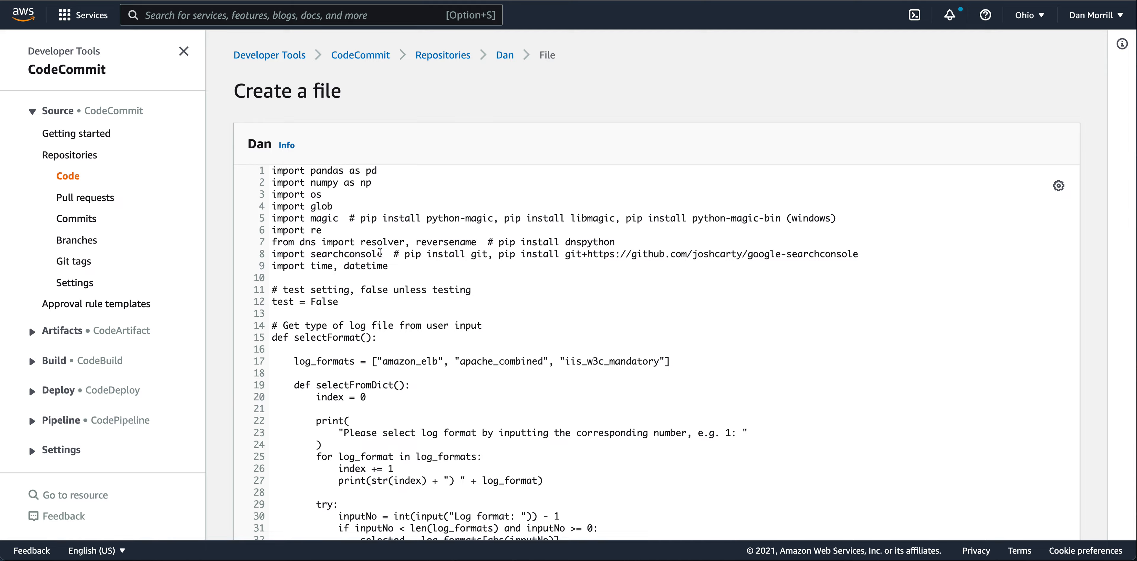
Name the new file Log_parser-2 in its commit details.
scroll(380, 252, "down", 10)
scroll(380, 252, "down", 20)
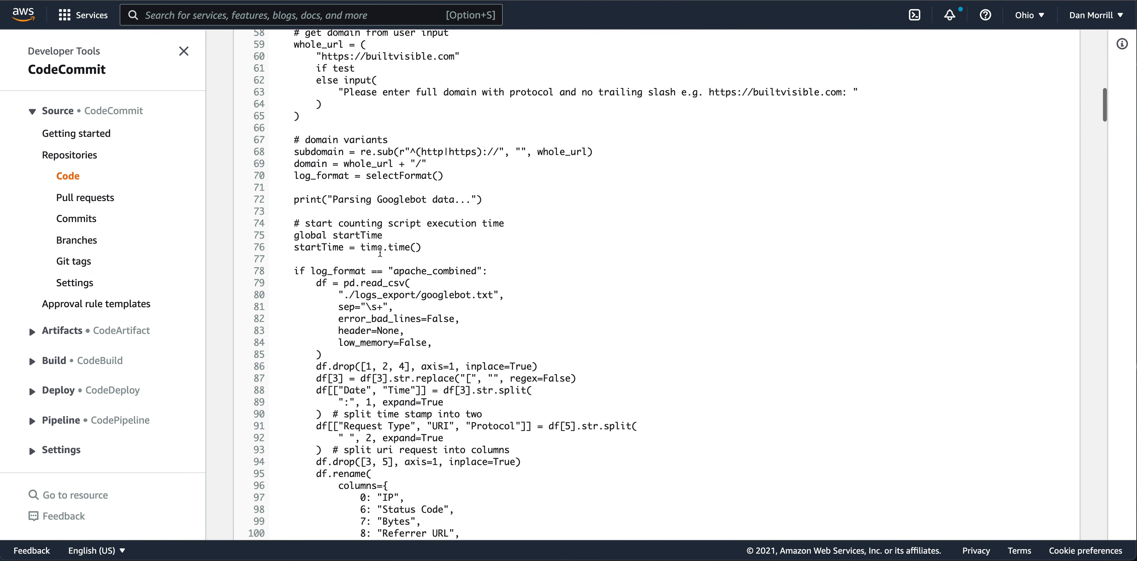
scroll(379, 251, "down", 20)
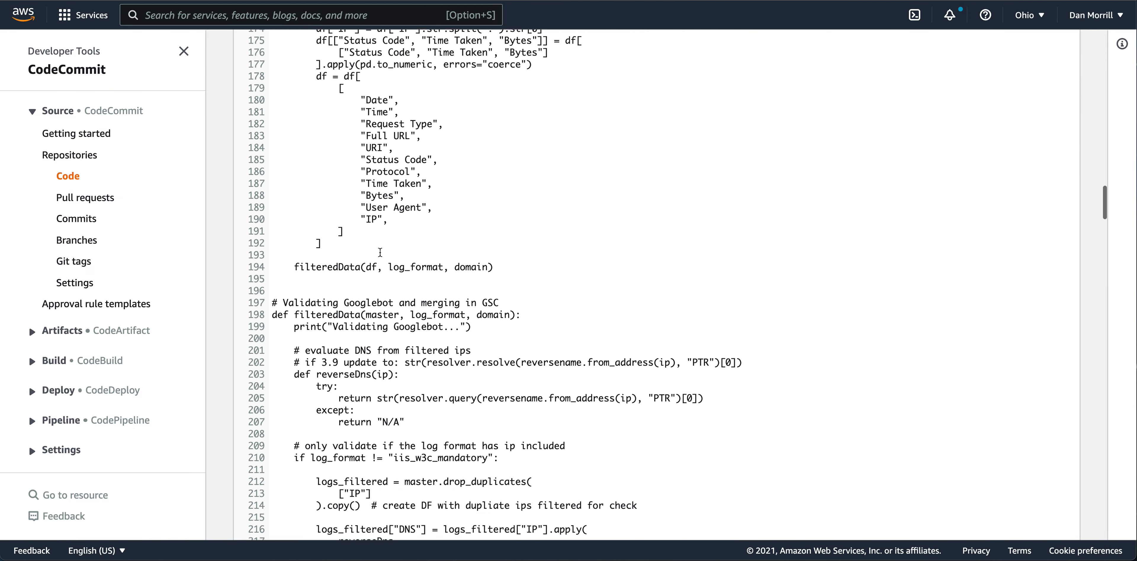
scroll(380, 252, "down", 20)
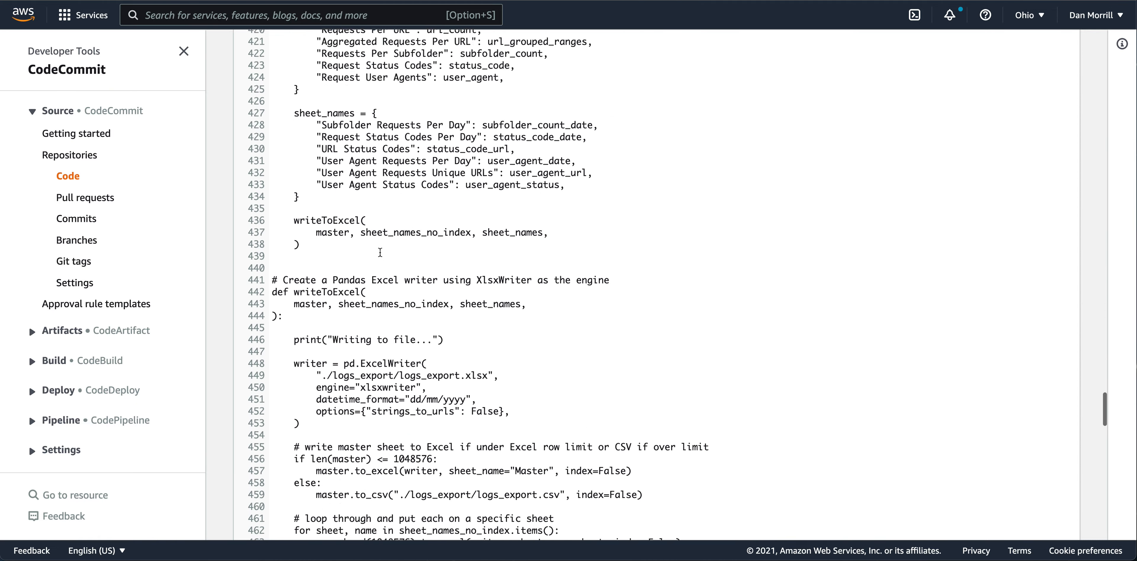
scroll(380, 252, "down", 10)
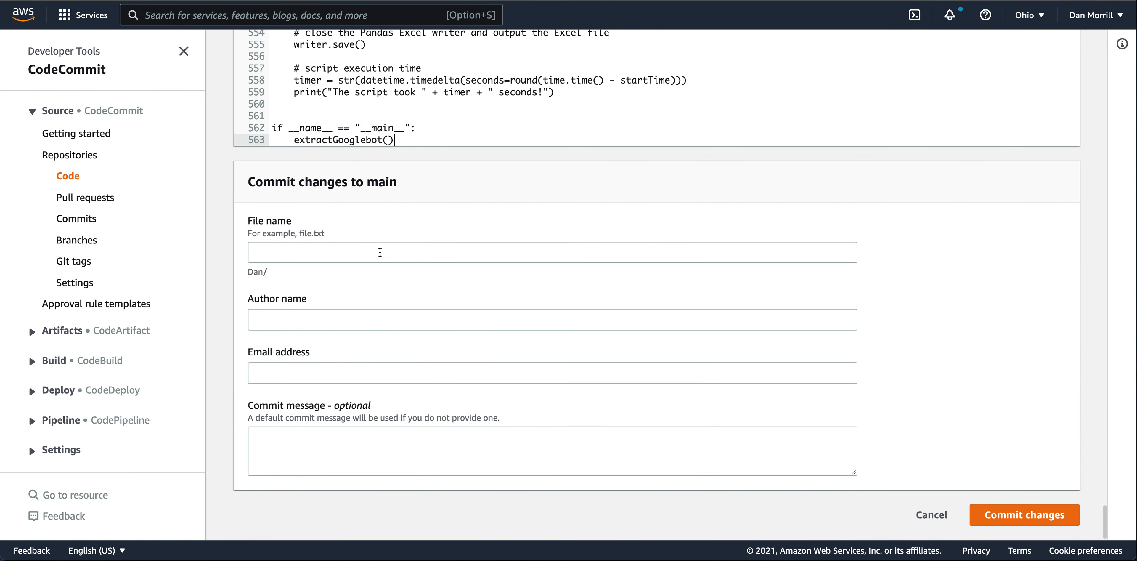
left_click(341, 252)
type("L")
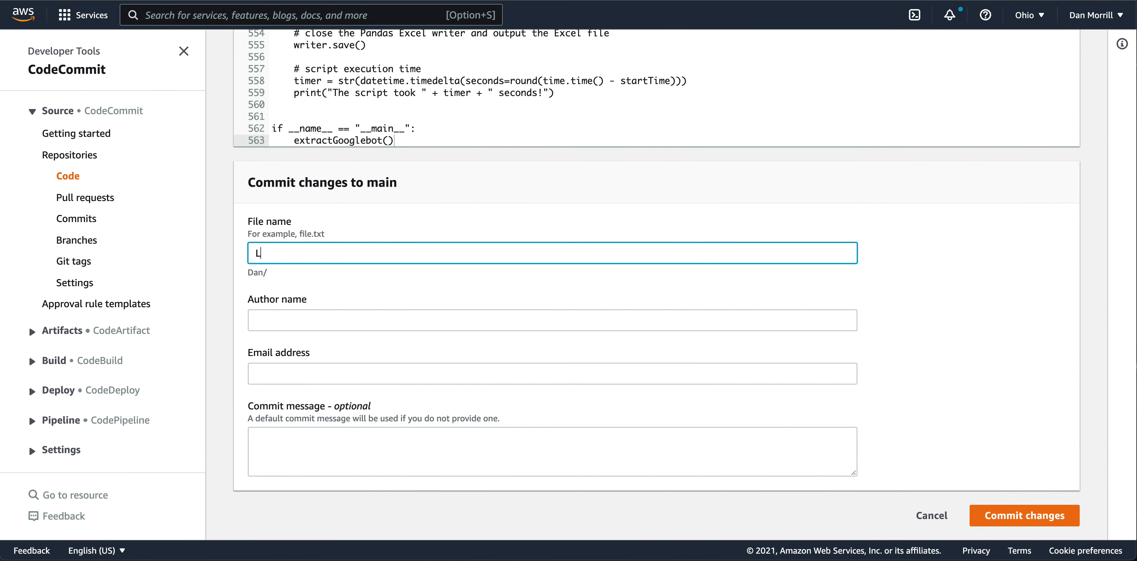
type("og_parser-2")
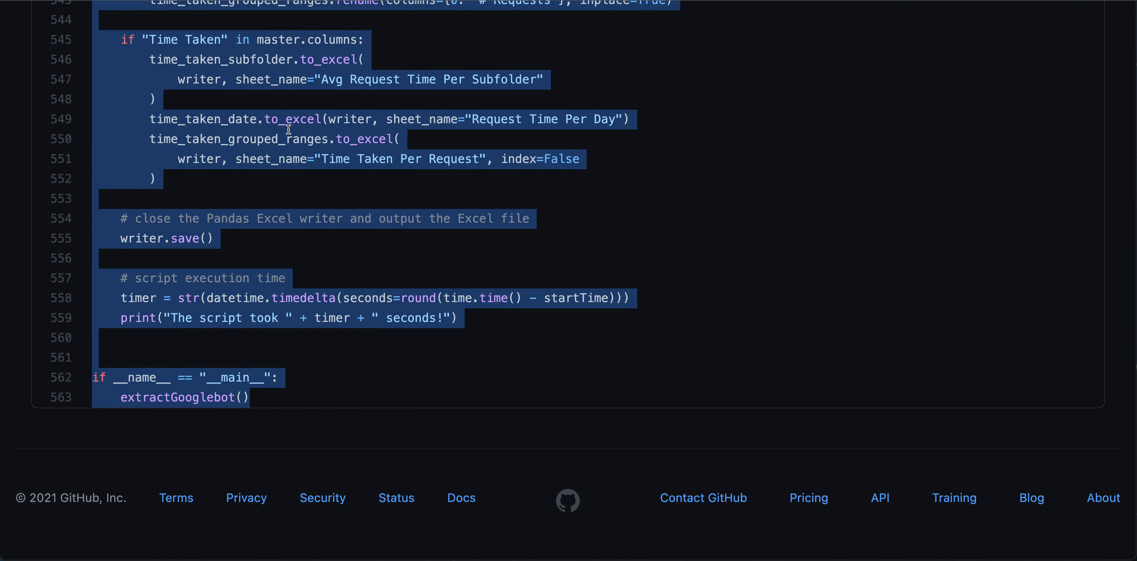
Enter the code author's GitHub username followed by "from Github" as author name, and fill in the suggested personal Gmail address.
scroll(288, 129, "up", 20)
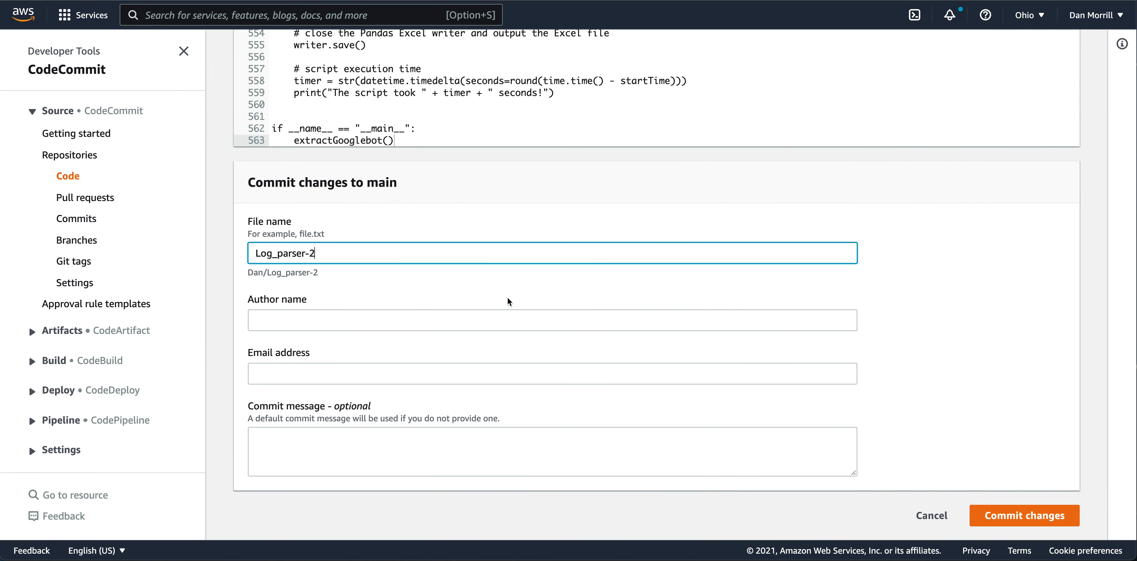
left_click(441, 315)
type("WYNE8")
type("1 from Gith")
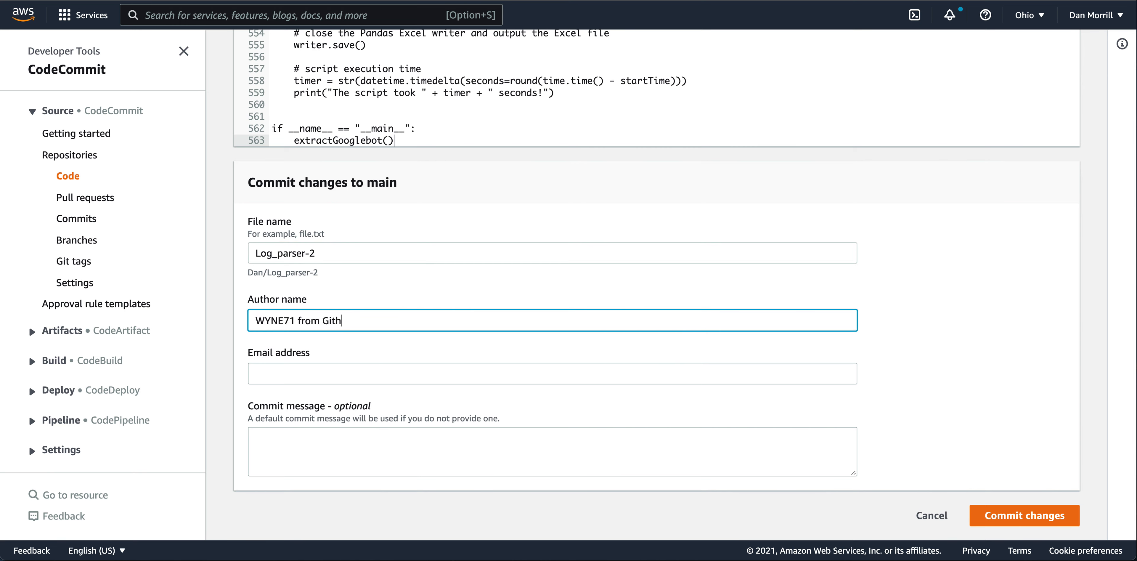
type("ub")
left_click(397, 374)
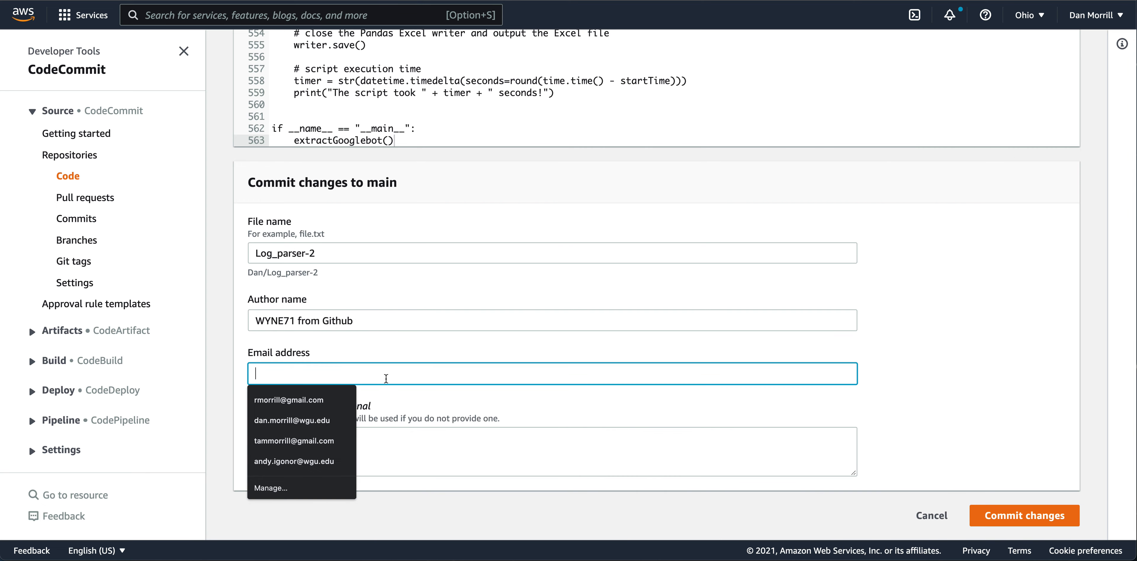
left_click(343, 397)
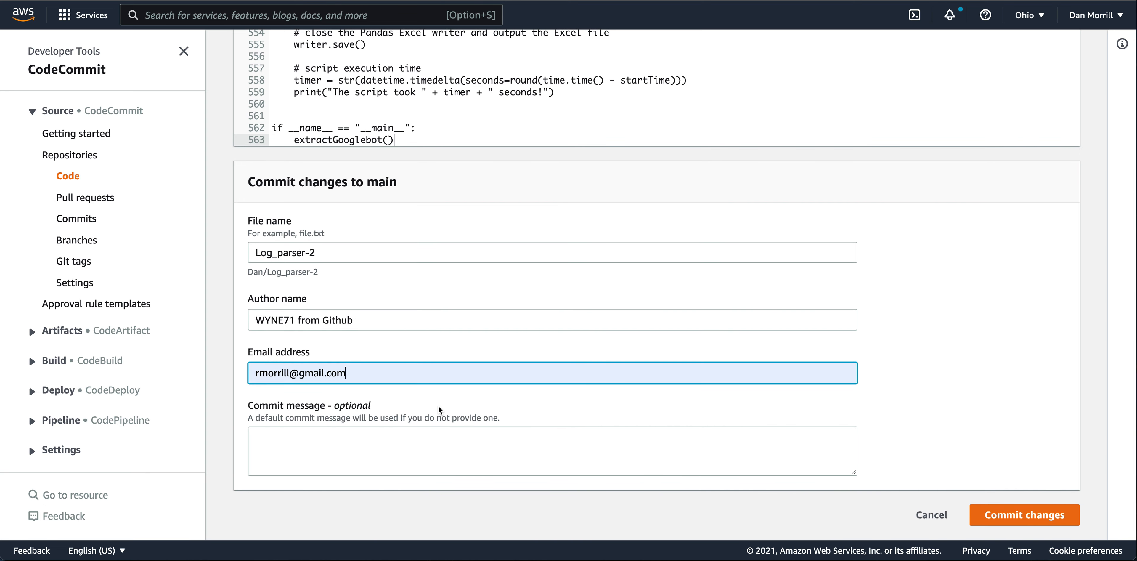
Enter "None" as the commit message and commit the file to main.
left_click(422, 455)
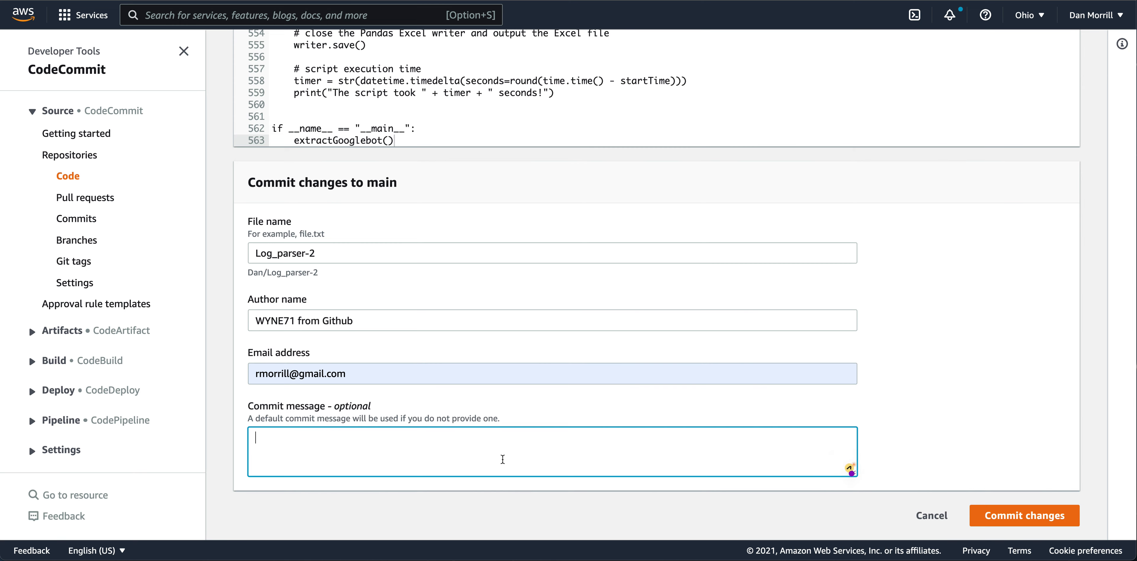
type("NOne")
key("BackSpace")
key("BackSpace")
key("BackSpace")
type("one")
left_click(1006, 516)
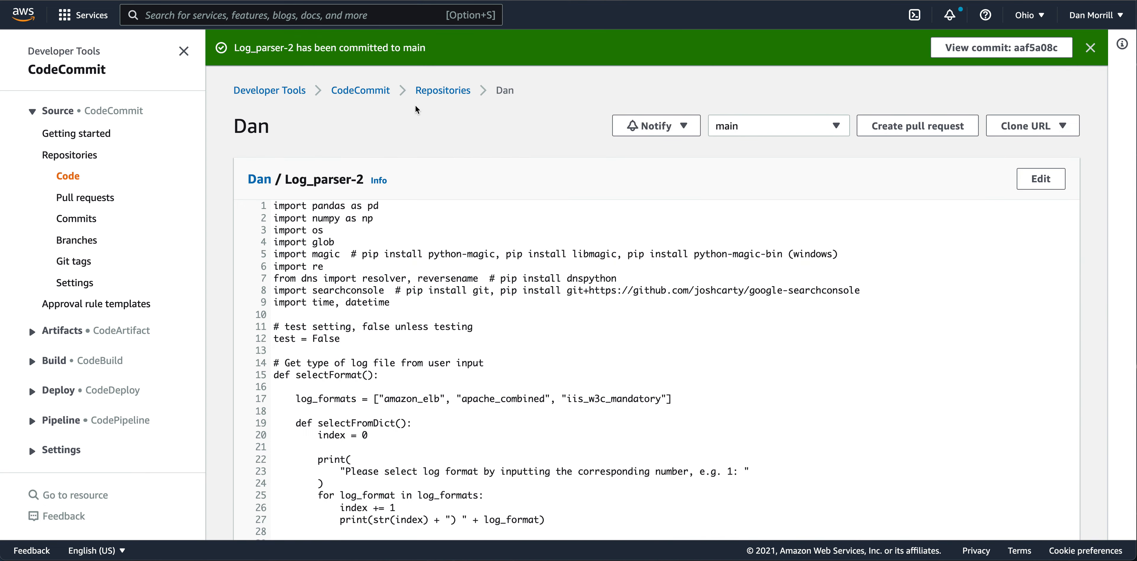
Reopen the new repository from the repositories list and start a notification rule named with the owner's first name plus "Pull".
left_click(446, 94)
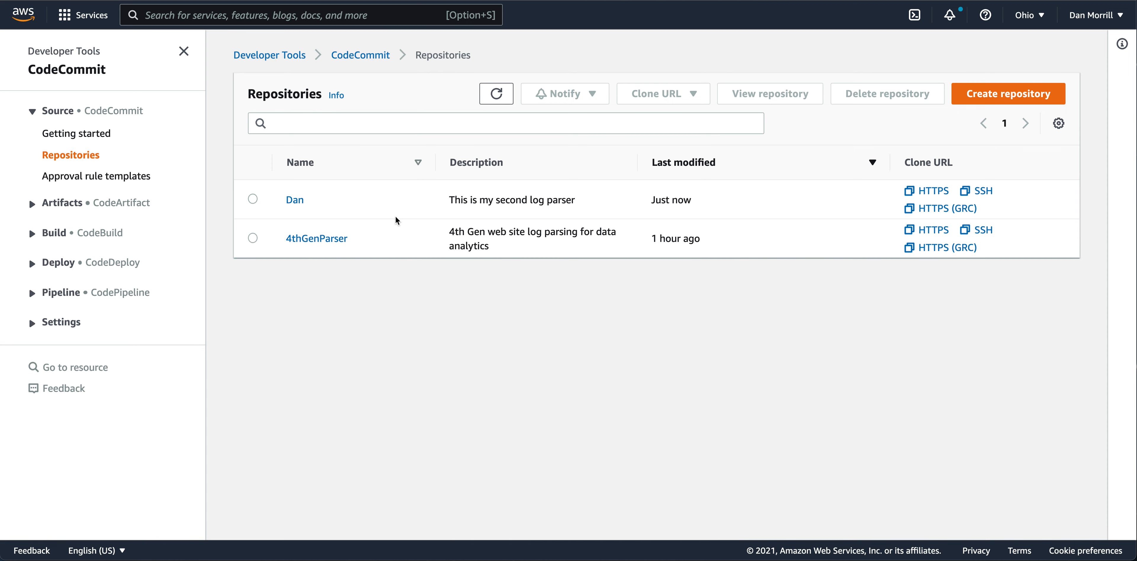
left_click(294, 201)
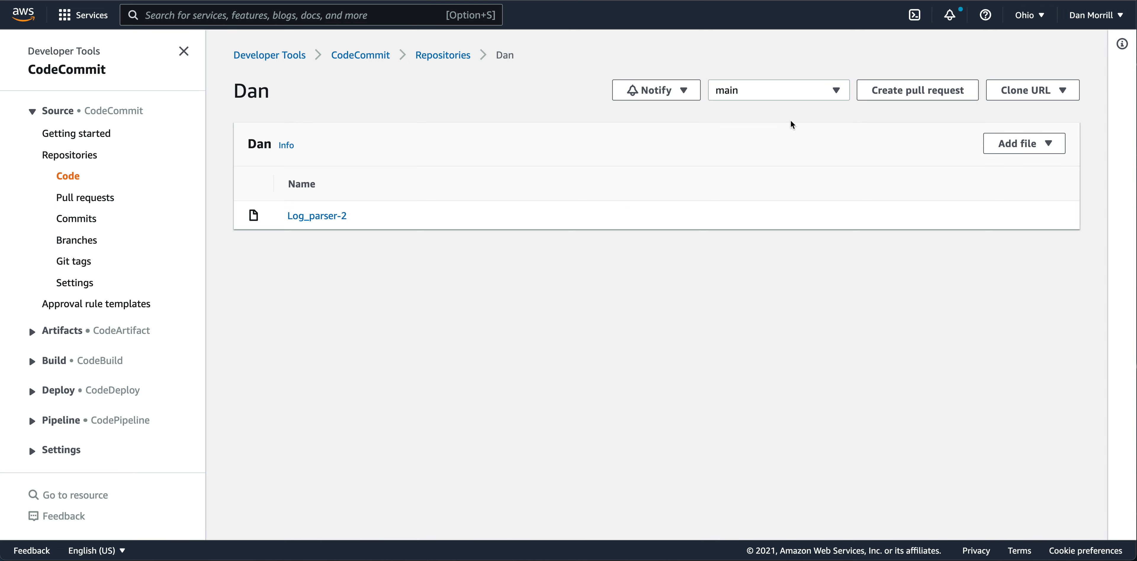
left_click(686, 91)
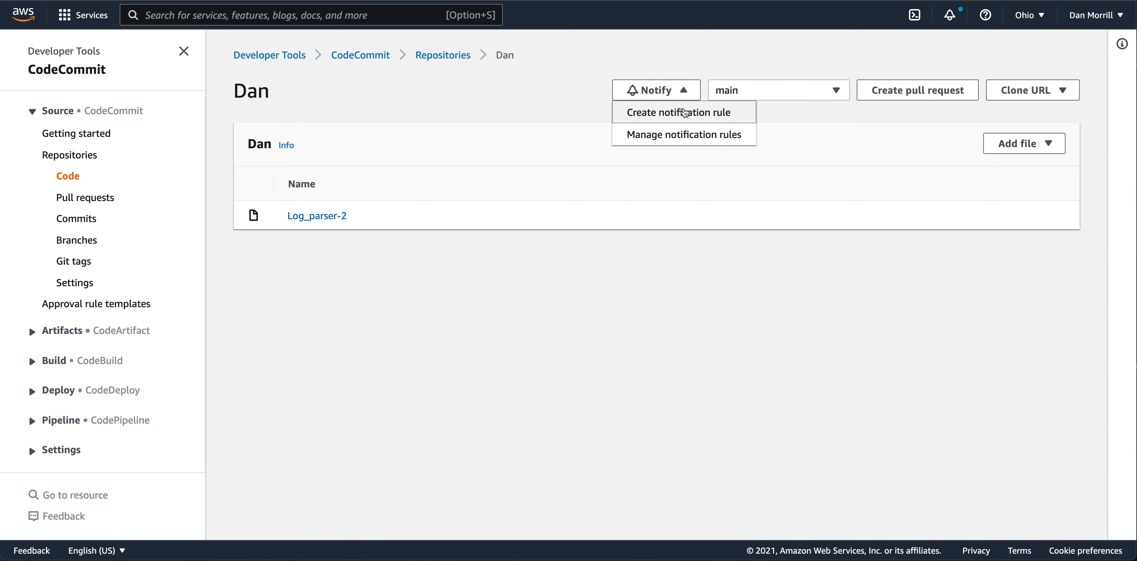
left_click(678, 115)
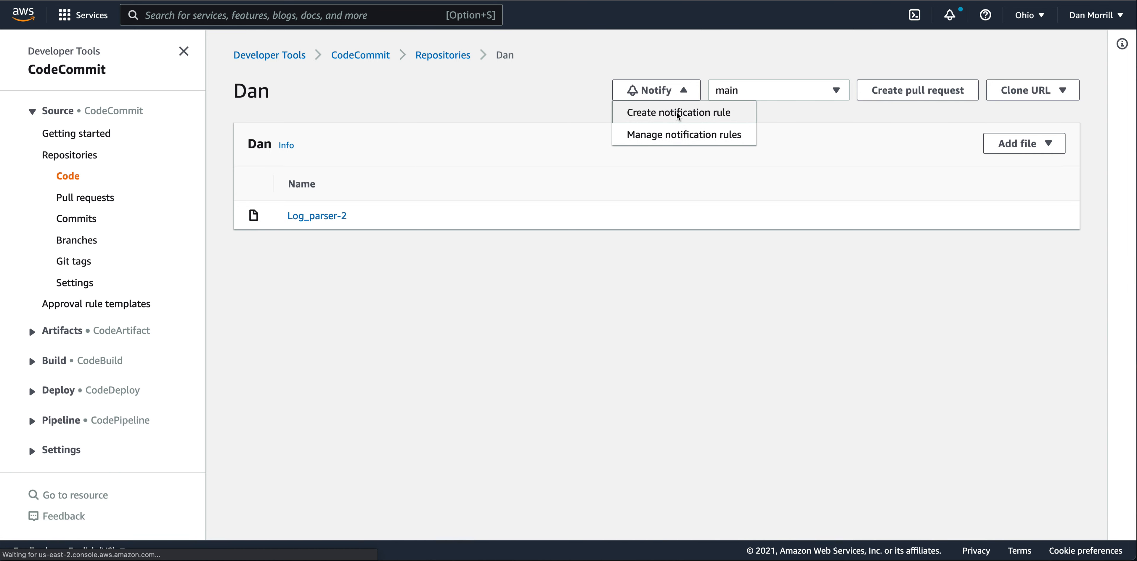
left_click(203, 239)
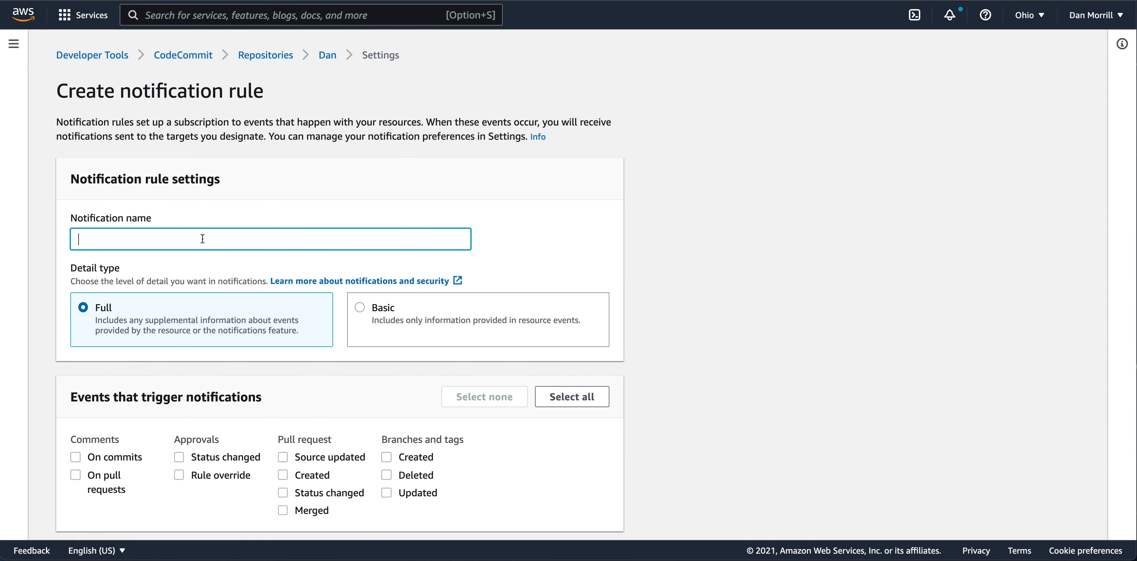
type("DanPull")
Trigger the notifications on commit comments, approval status changes, pull request source updates, and branch and tag updates.
scroll(205, 220, "down", 3)
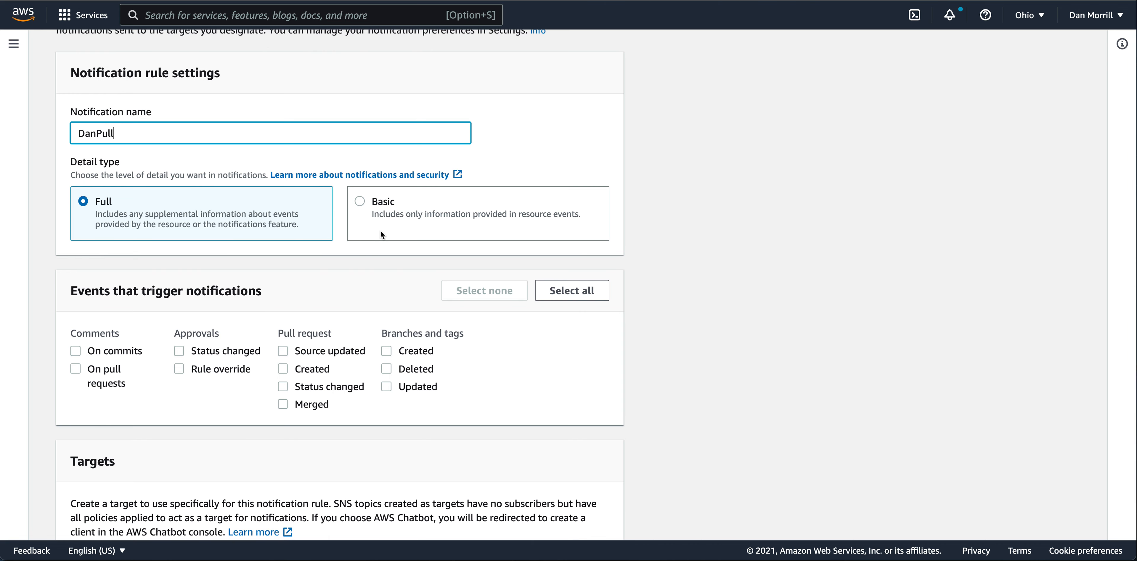
scroll(477, 224, "down", 2)
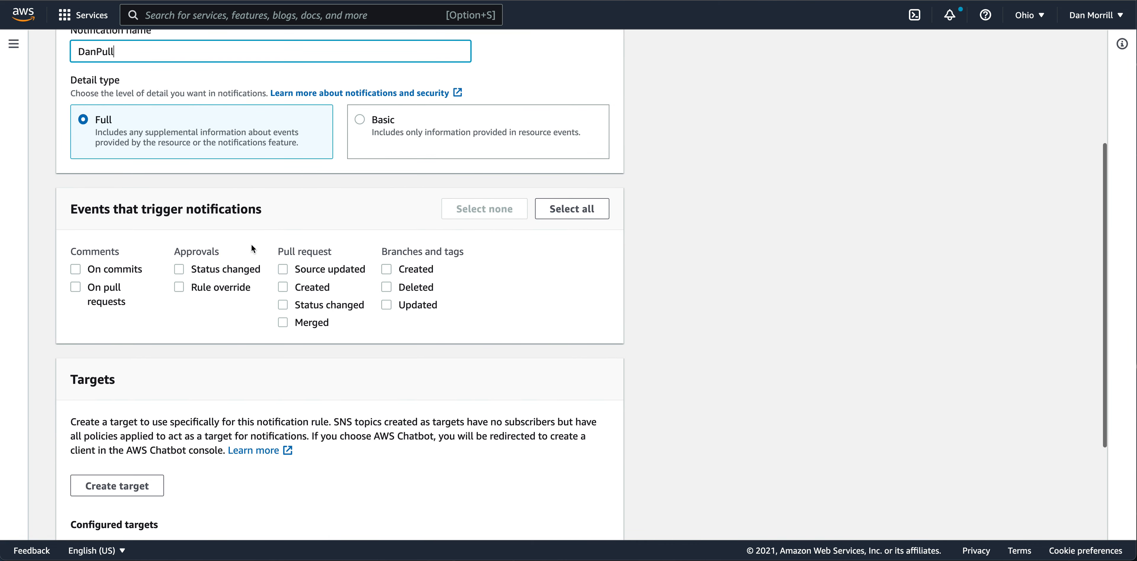
scroll(146, 260, "down", 1)
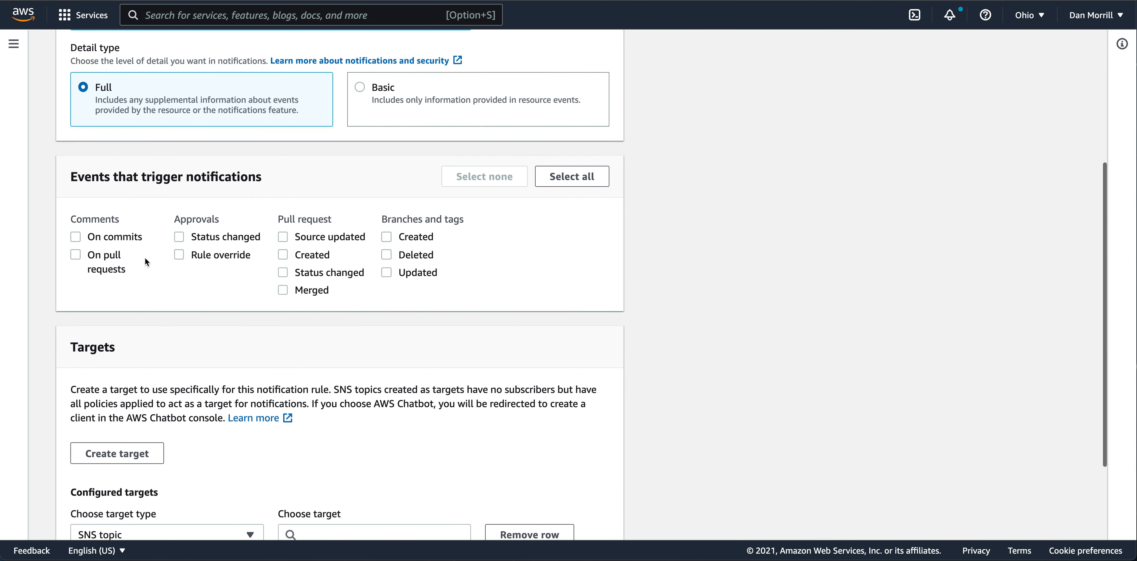
left_click(76, 240)
left_click(179, 241)
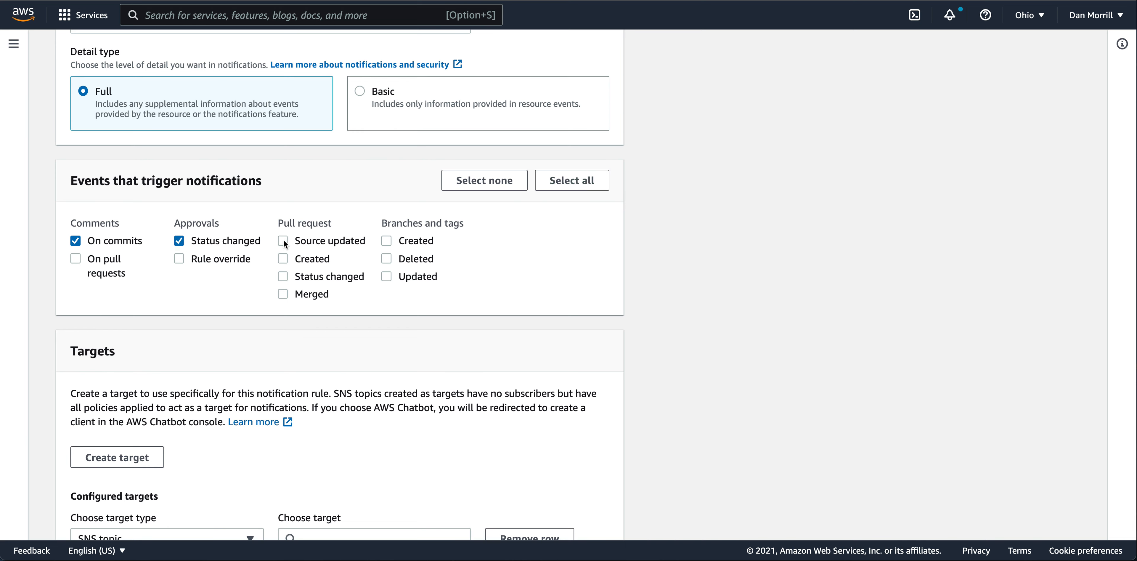
left_click(284, 242)
Create an SNS topic target, adding the owner's first name plus "P2-OpenCommit" to the codestar-notifications- prefix, and submit the notification rule.
scroll(501, 255, "down", 3)
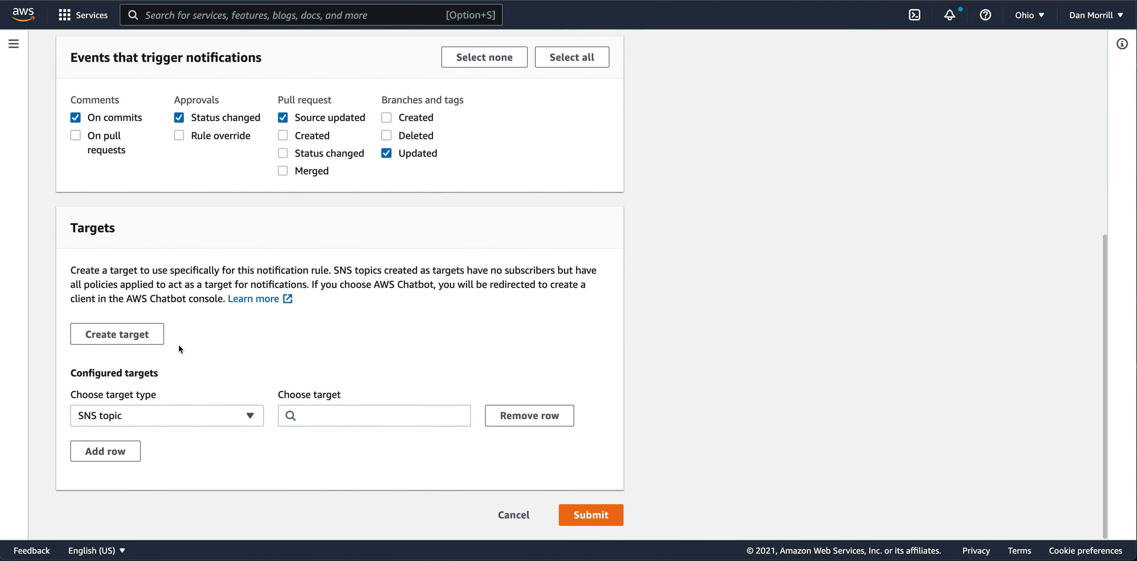
left_click(159, 333)
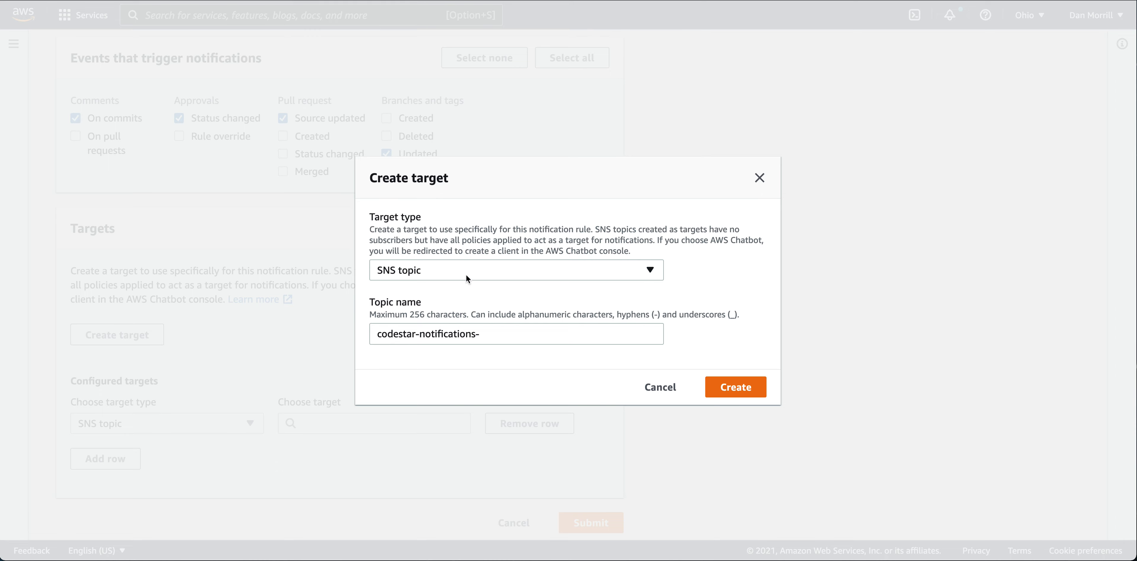
left_click(507, 338)
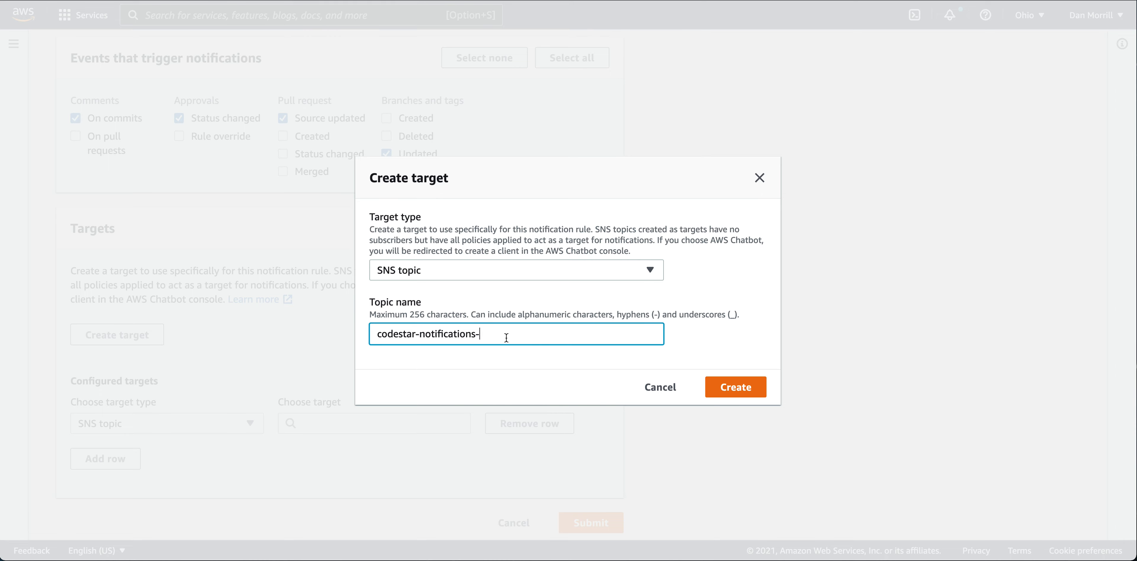
type("DanP2-OpenCommit")
left_click(735, 387)
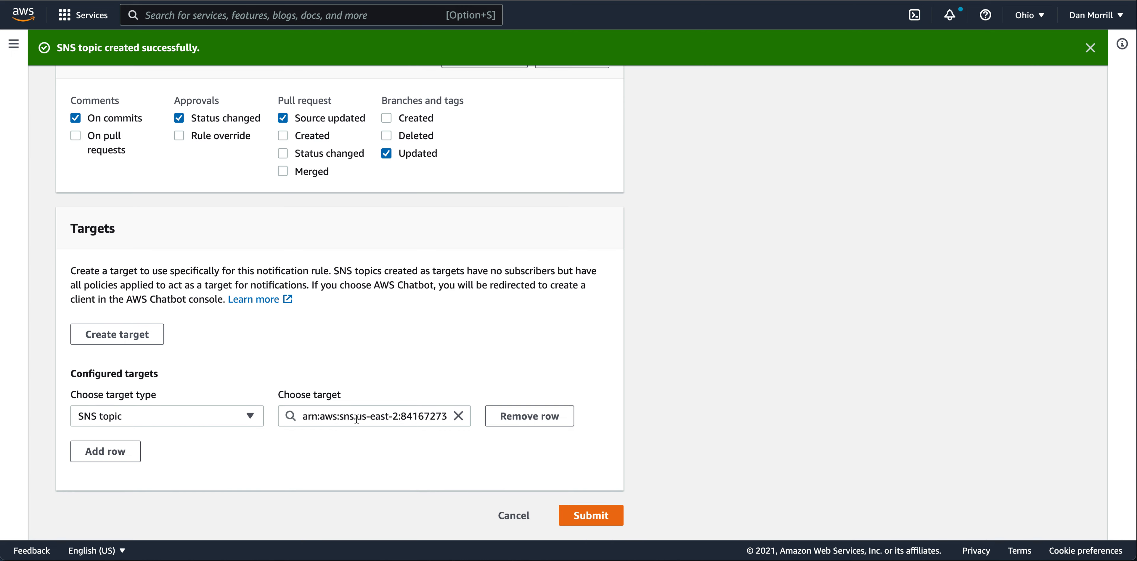
left_click_drag(357, 419, 485, 411)
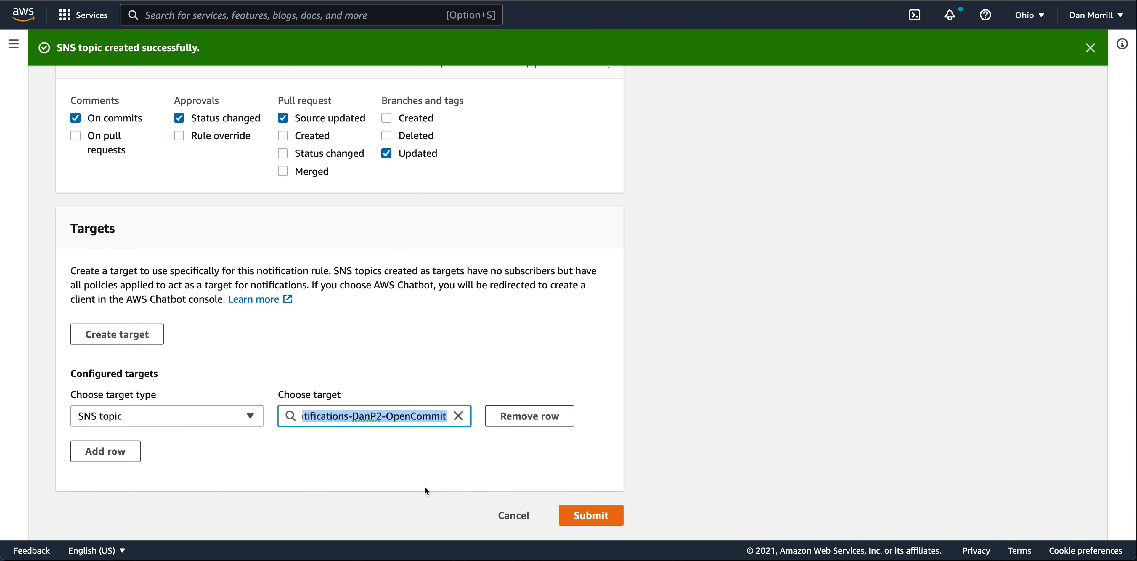
left_click(578, 519)
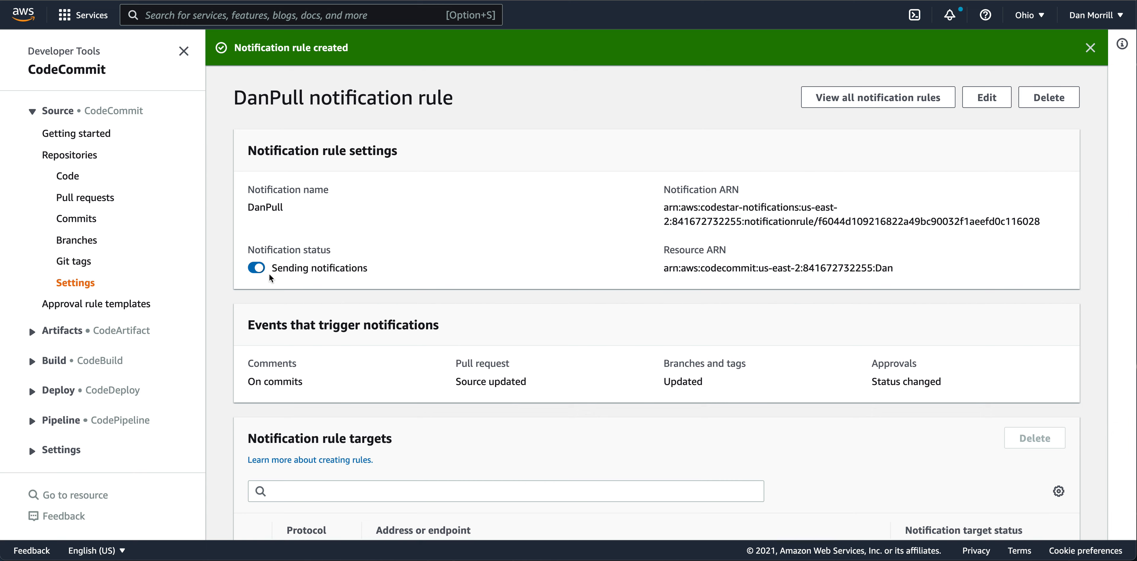
Check the notification rule's ARNs and target, and pause its notifications.
left_click_drag(897, 268, 655, 272)
left_click(699, 233)
left_click_drag(665, 208, 673, 207)
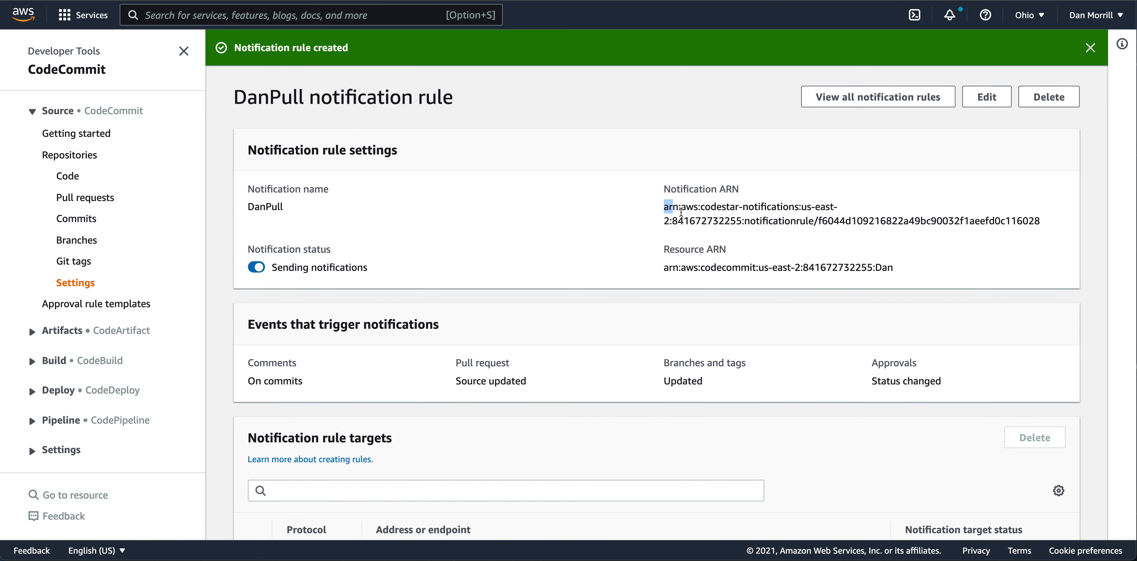
scroll(618, 287, "down", 2)
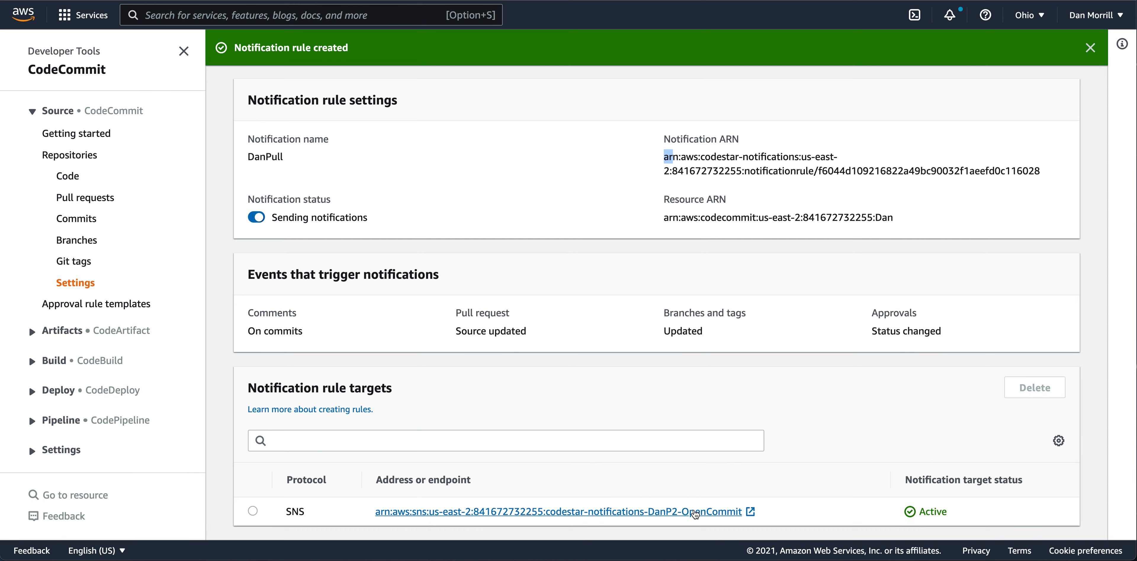
left_click(257, 216)
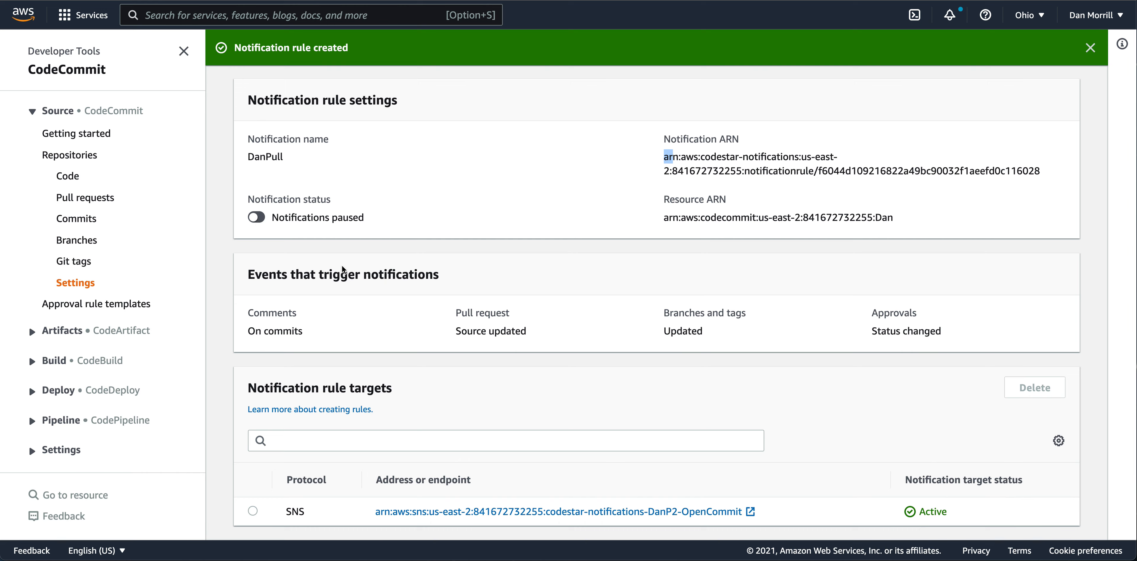
Start a pull request in the repository and try to compare main as both the destination and the source branch.
left_click(74, 198)
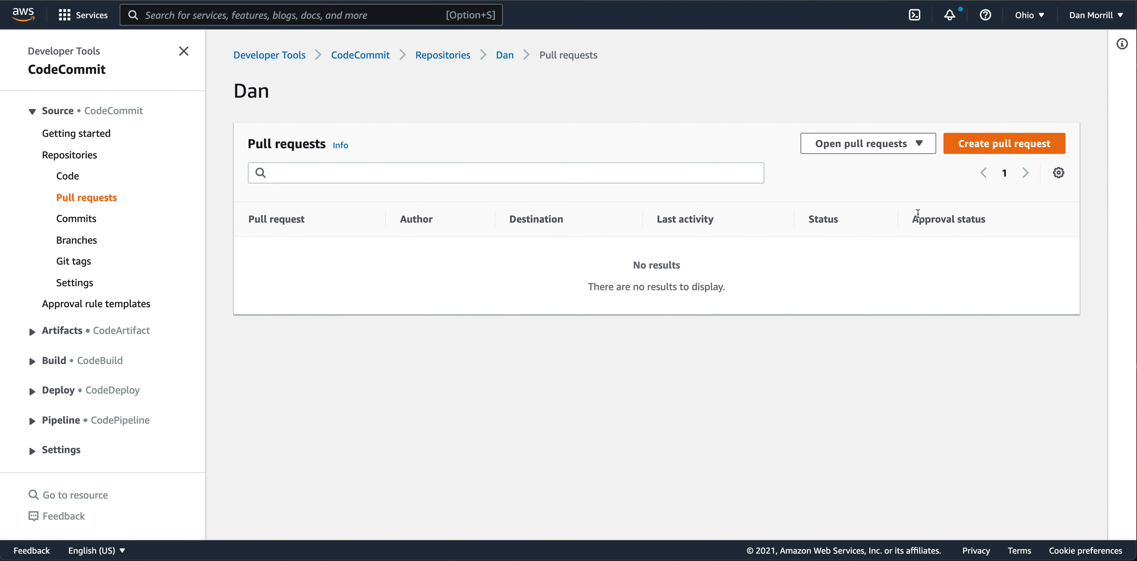
left_click(982, 150)
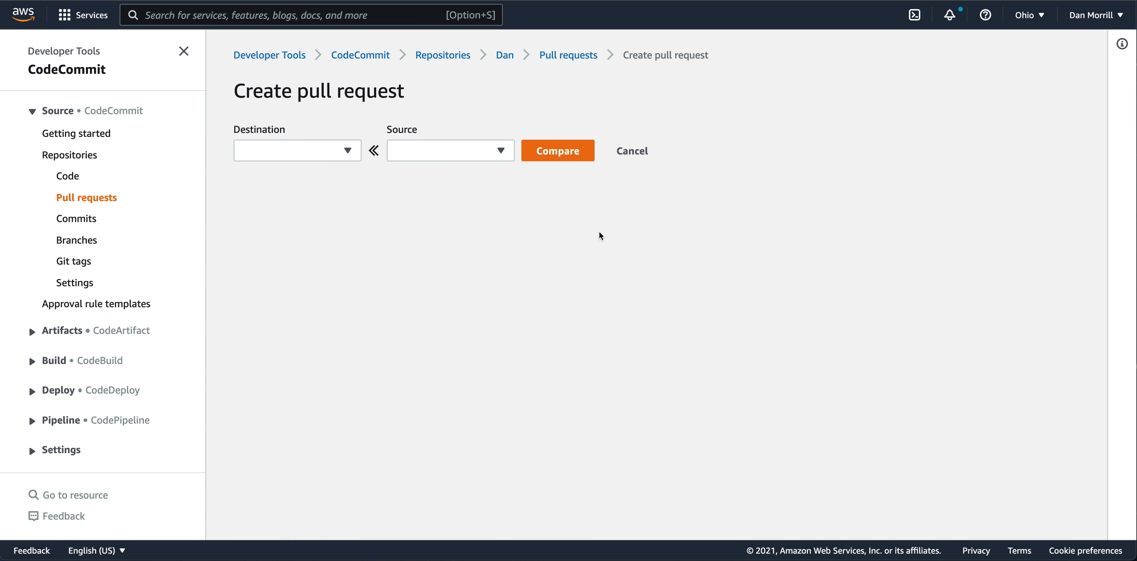
left_click(347, 152)
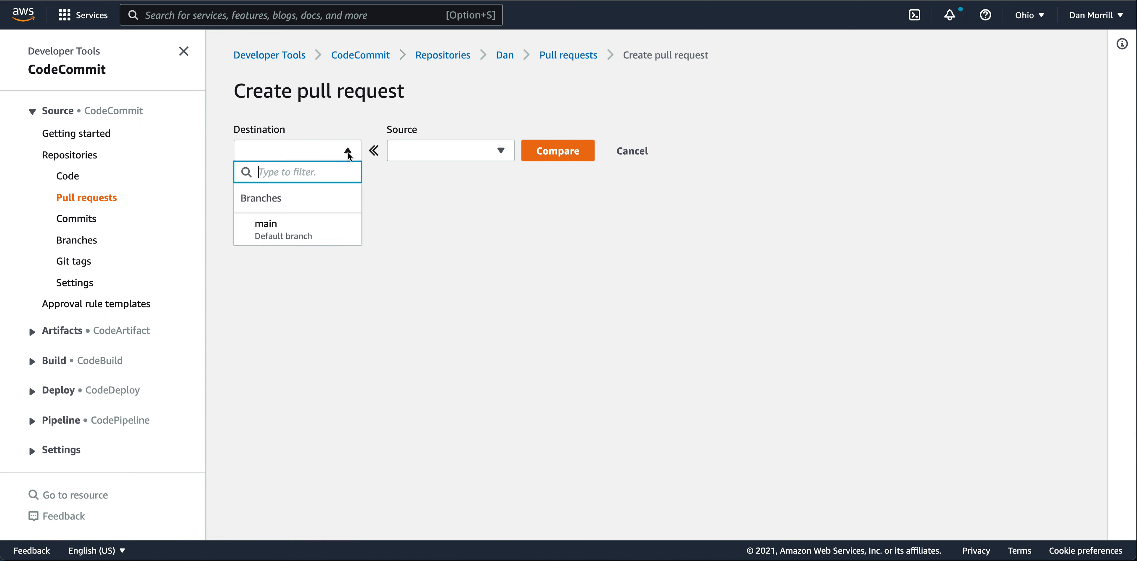
left_click(313, 230)
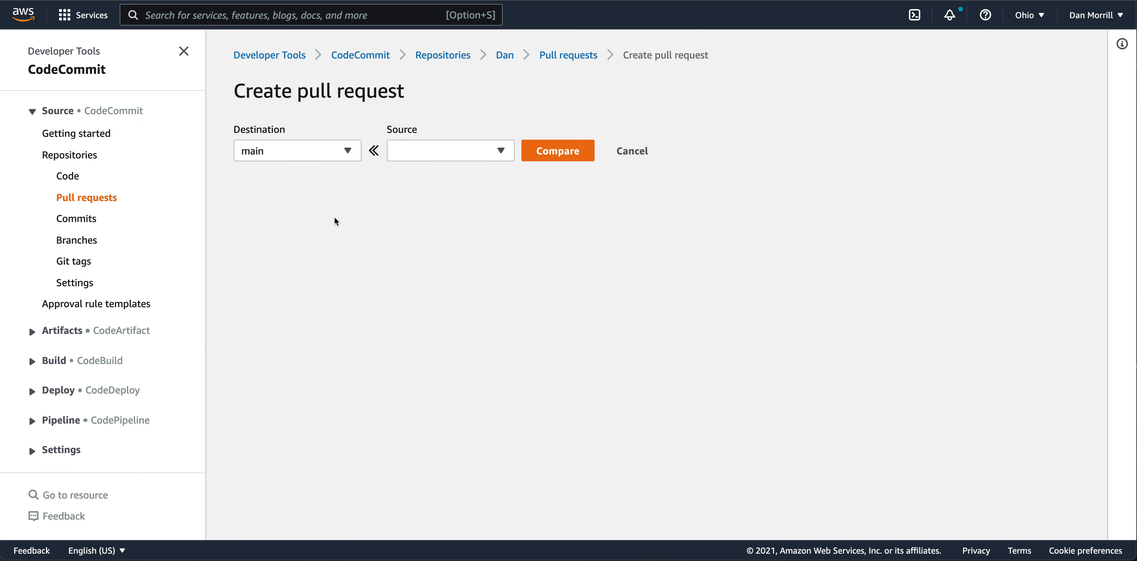
left_click(489, 153)
left_click(466, 228)
left_click(349, 152)
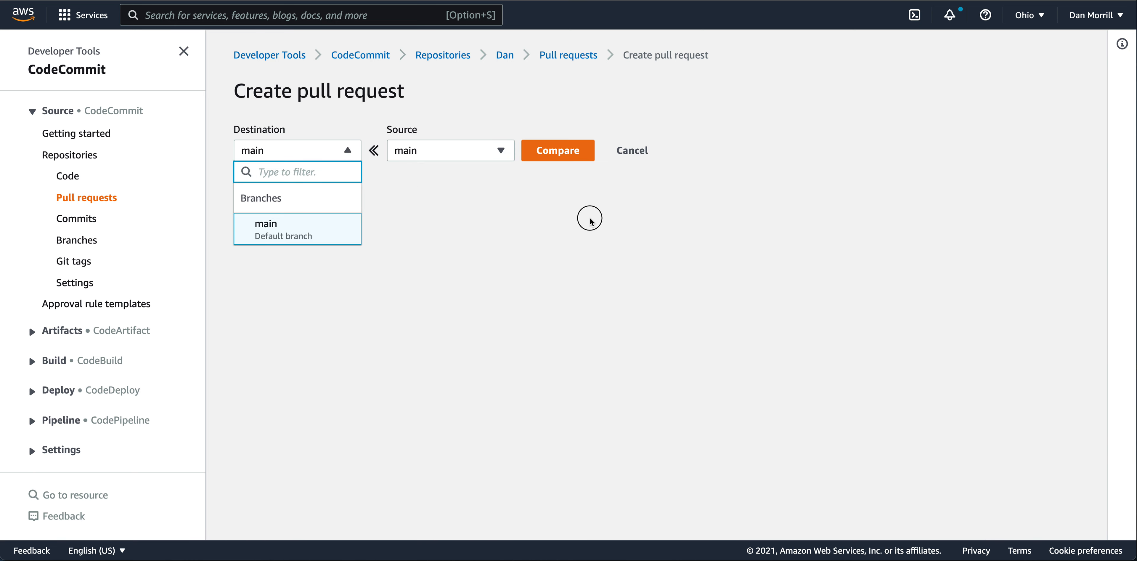
left_click(590, 219)
left_click(557, 150)
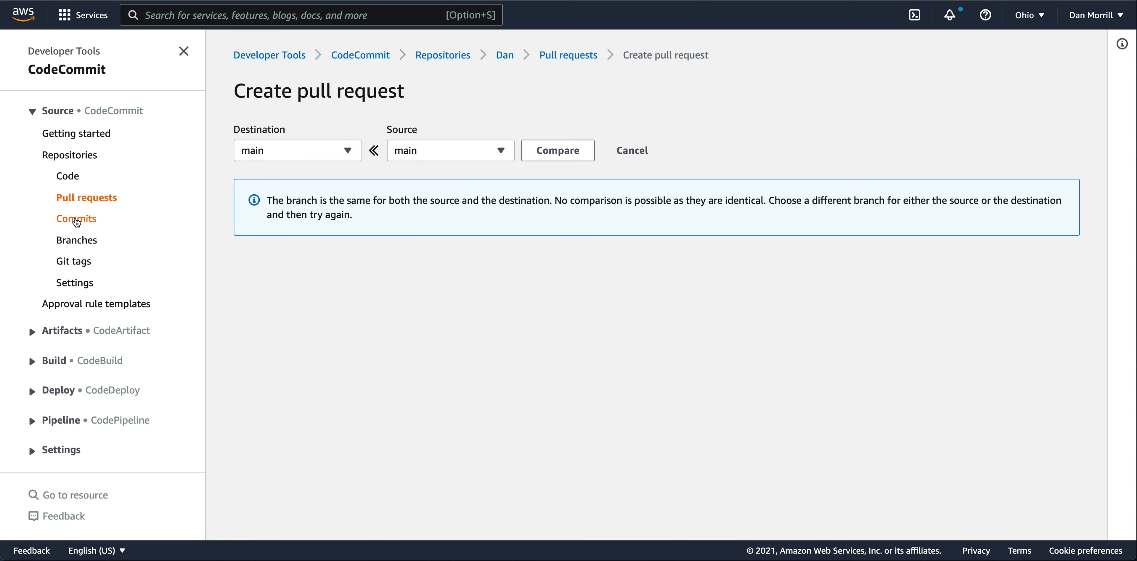
Browse the code of the commit on main, view the Log_parser-2 file, and return to the commits list.
left_click(76, 219)
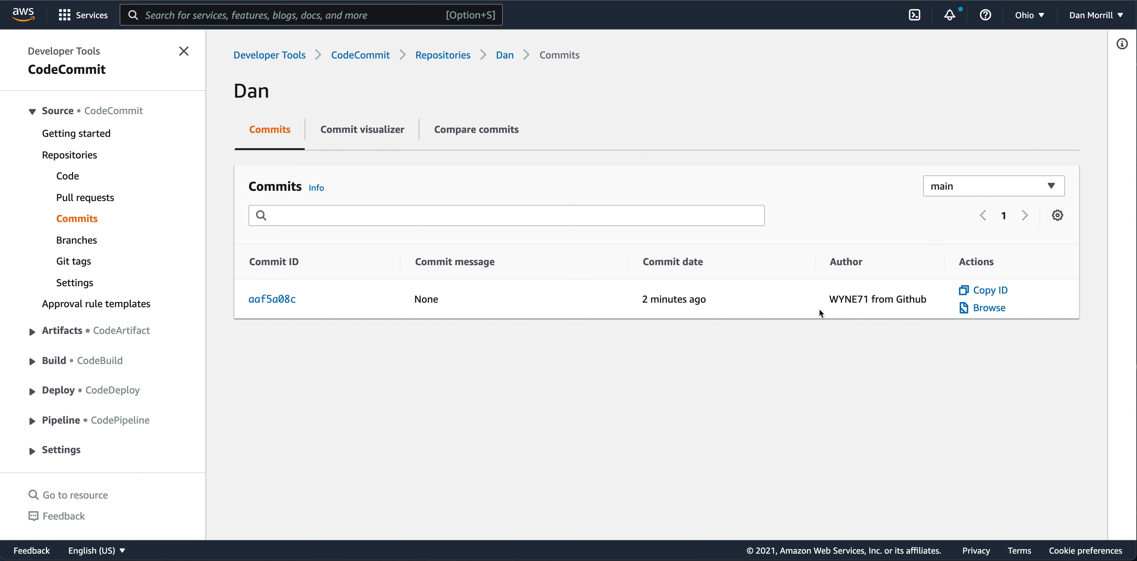
left_click(989, 308)
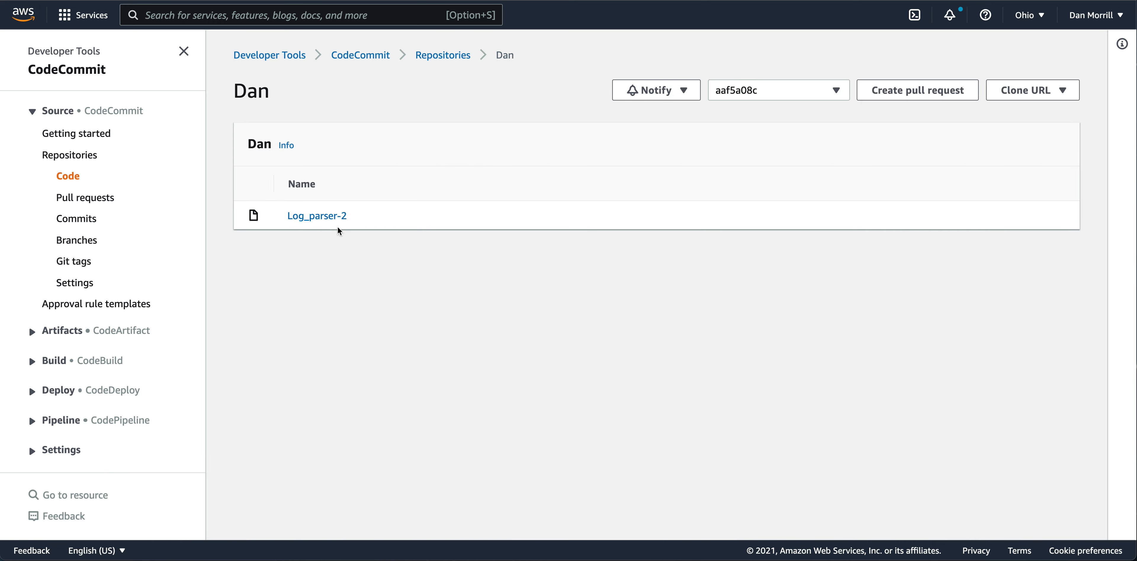
left_click(317, 216)
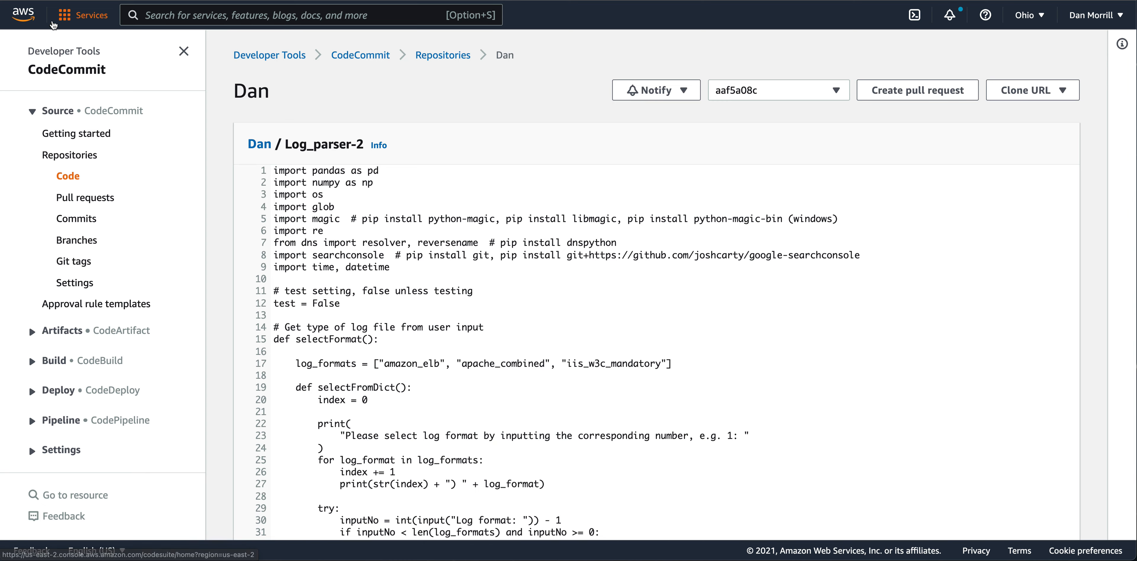
left_click(8, 1)
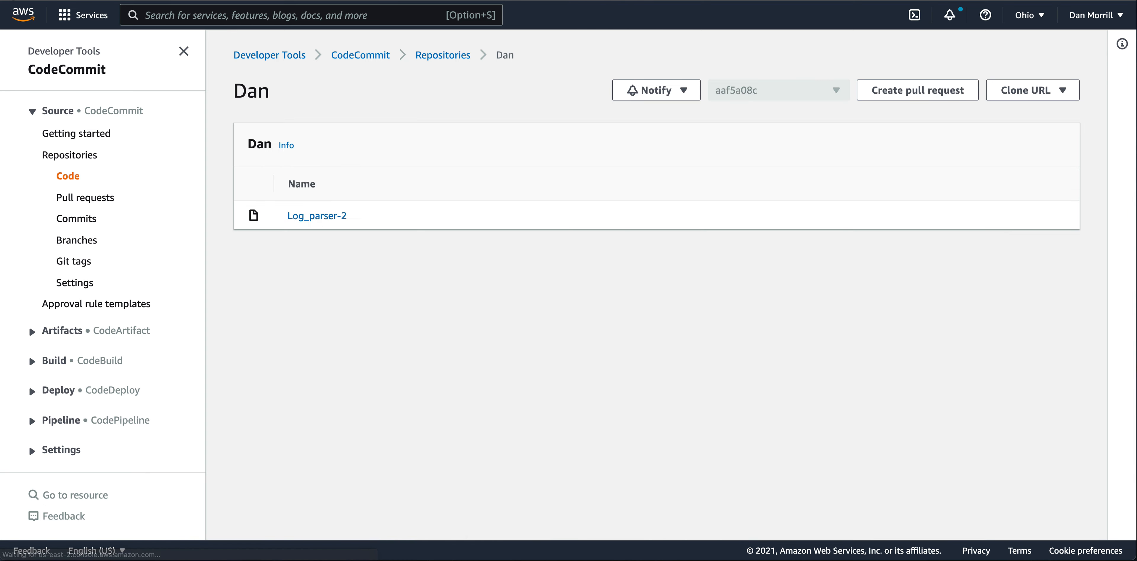
left_click(9, 1)
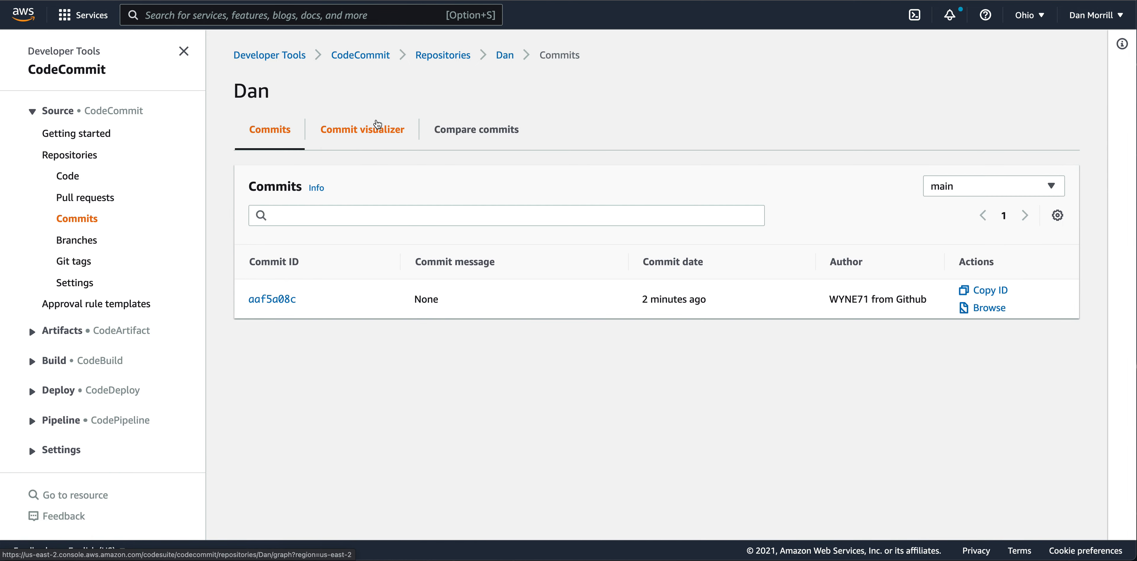
Look through the commit visualizer, the commit comparison page, the branches and the Git tags.
left_click(370, 129)
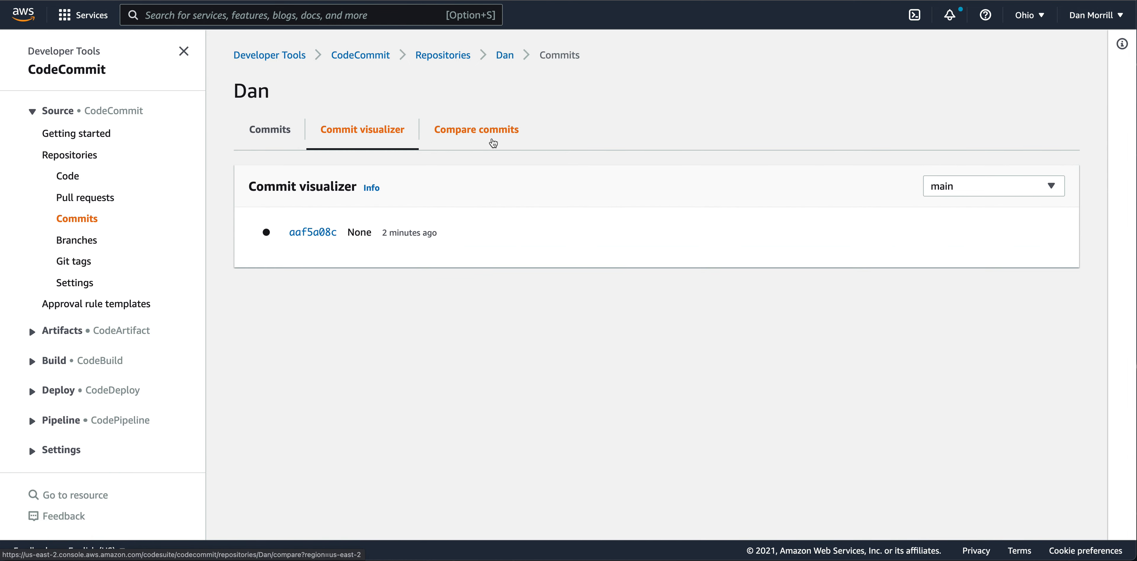
left_click(491, 136)
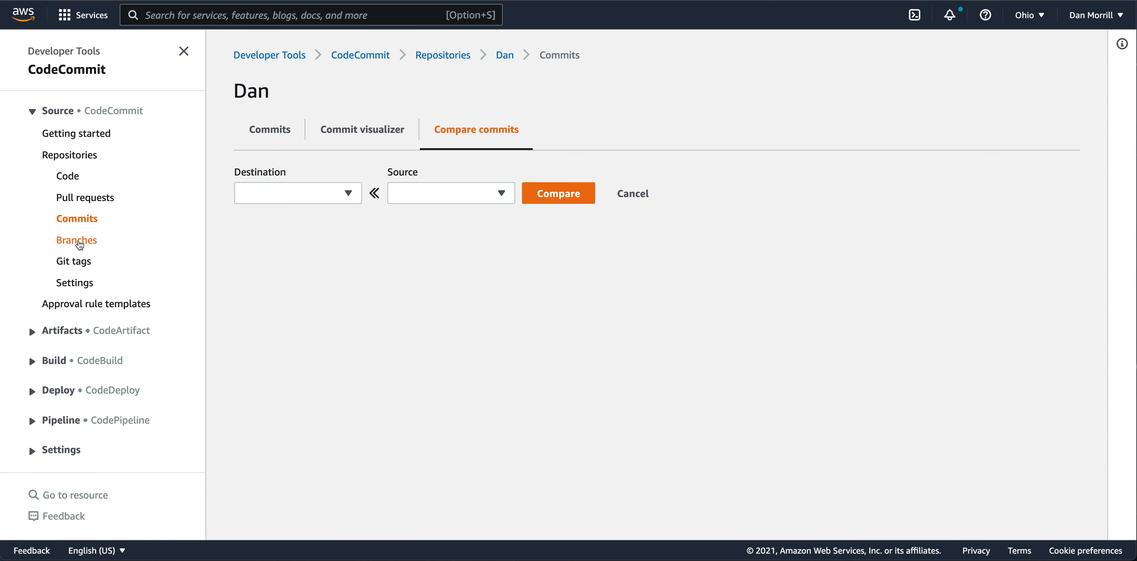
left_click(78, 243)
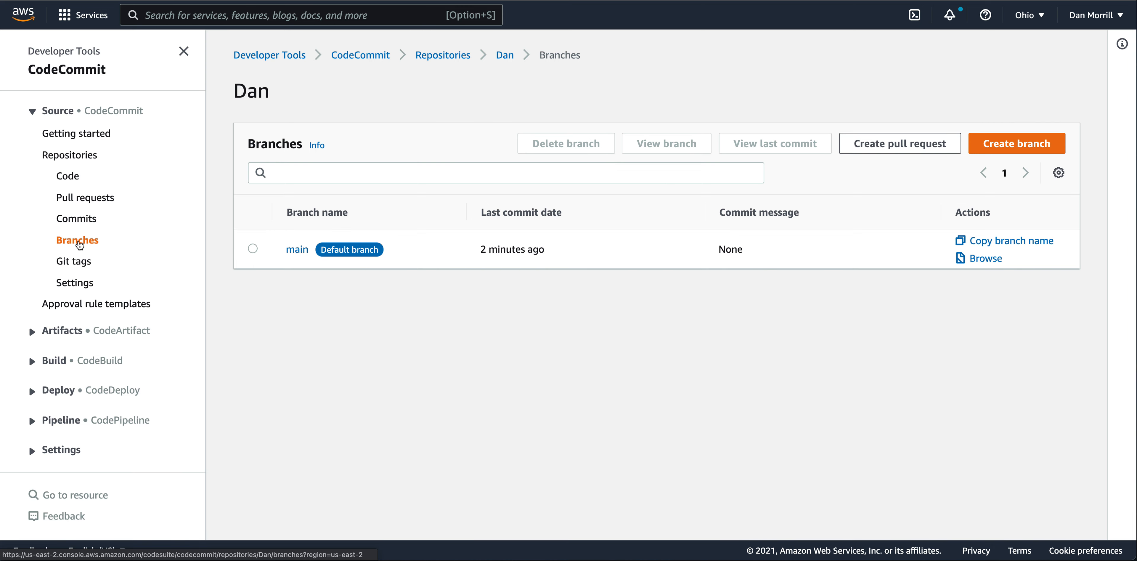
left_click(78, 264)
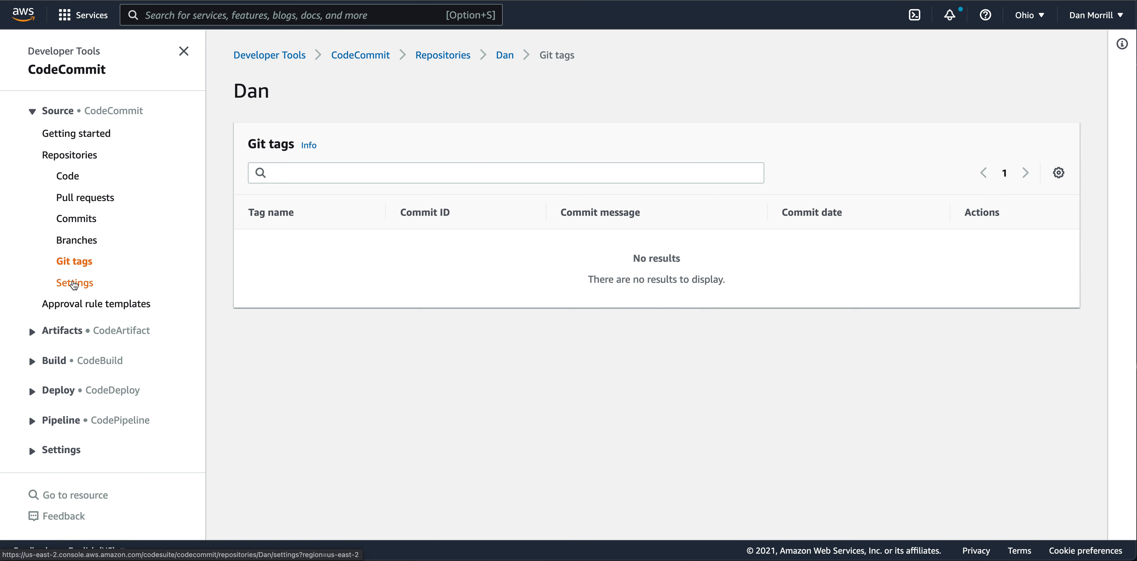
Rename the repository by adding "4thGen" before and "p2" after the owner's first name, and save the name.
left_click(74, 284)
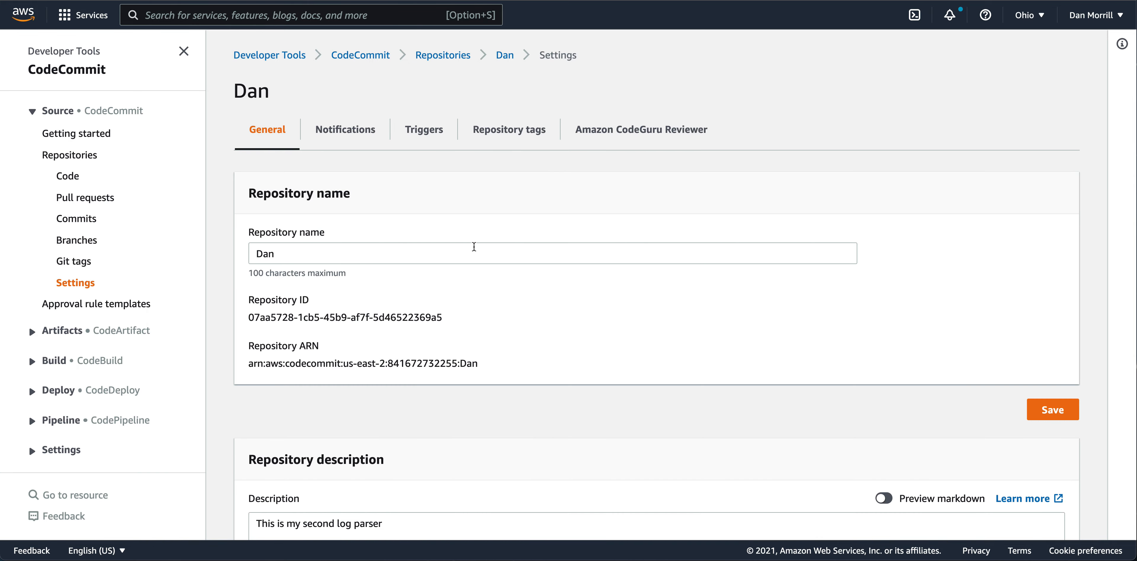
left_click(334, 255)
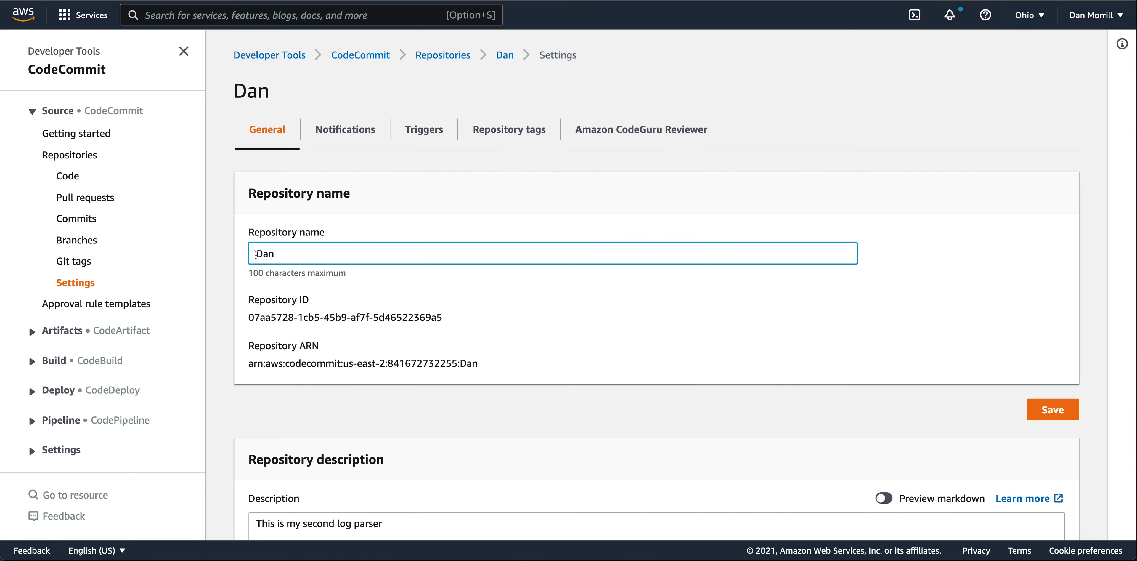
left_click(257, 253)
type("4thGen")
left_click(335, 258)
type("p2")
left_click(1049, 417)
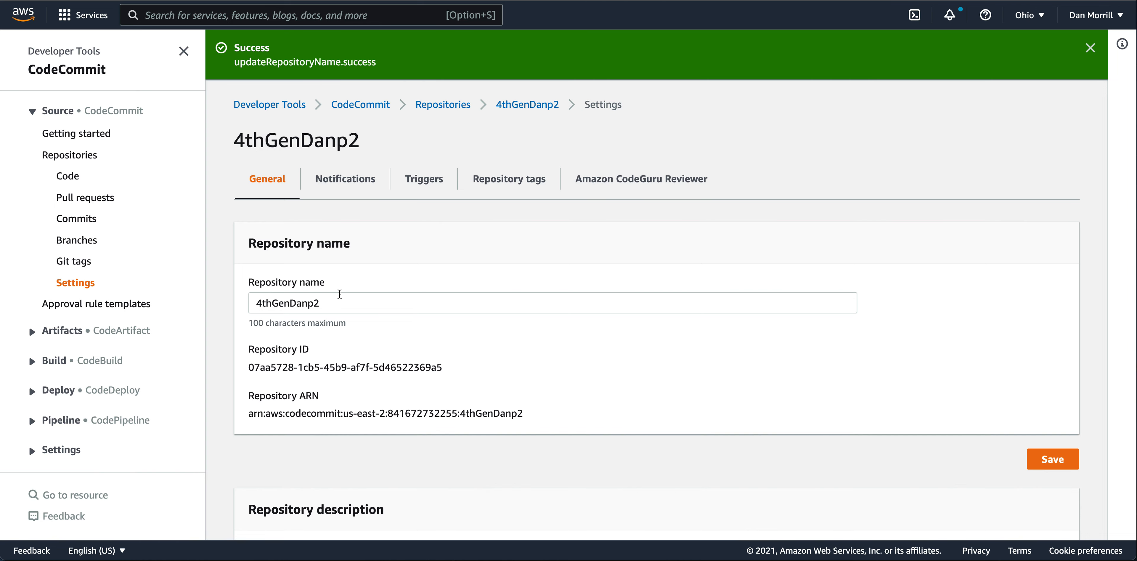
Review the repository's general settings from description to deletion, and check its notification rules.
scroll(448, 304, "down", 3)
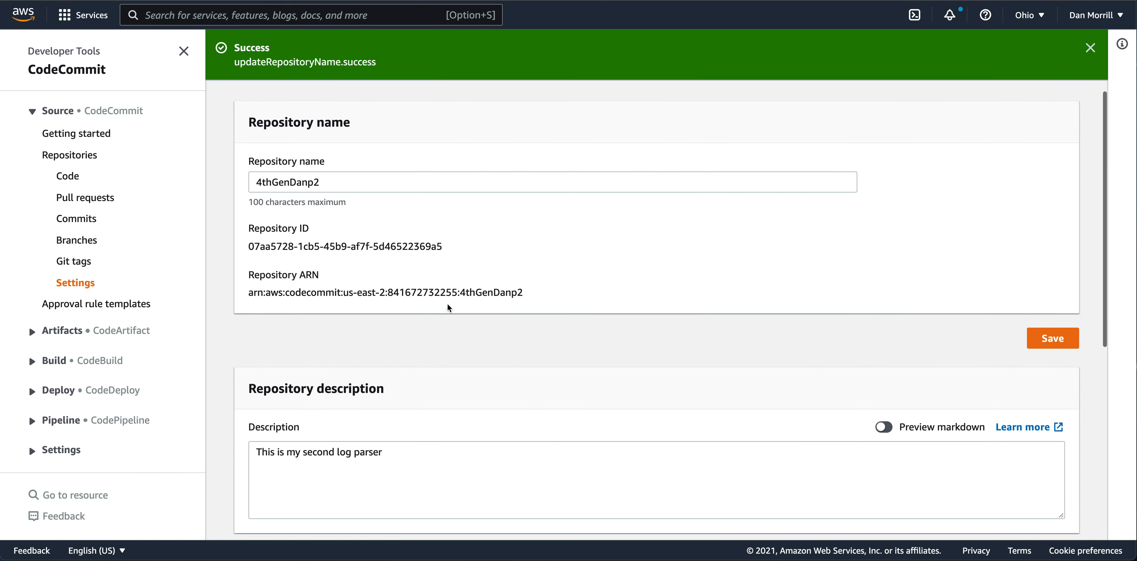
scroll(448, 305, "up", 2)
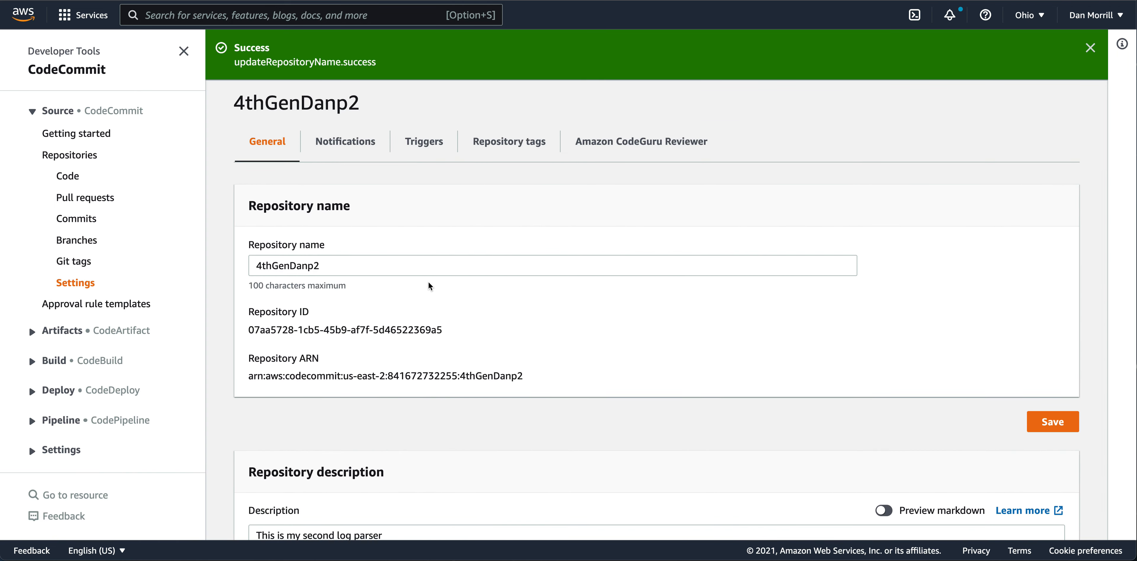
scroll(429, 285, "down", 3)
scroll(429, 286, "down", 1)
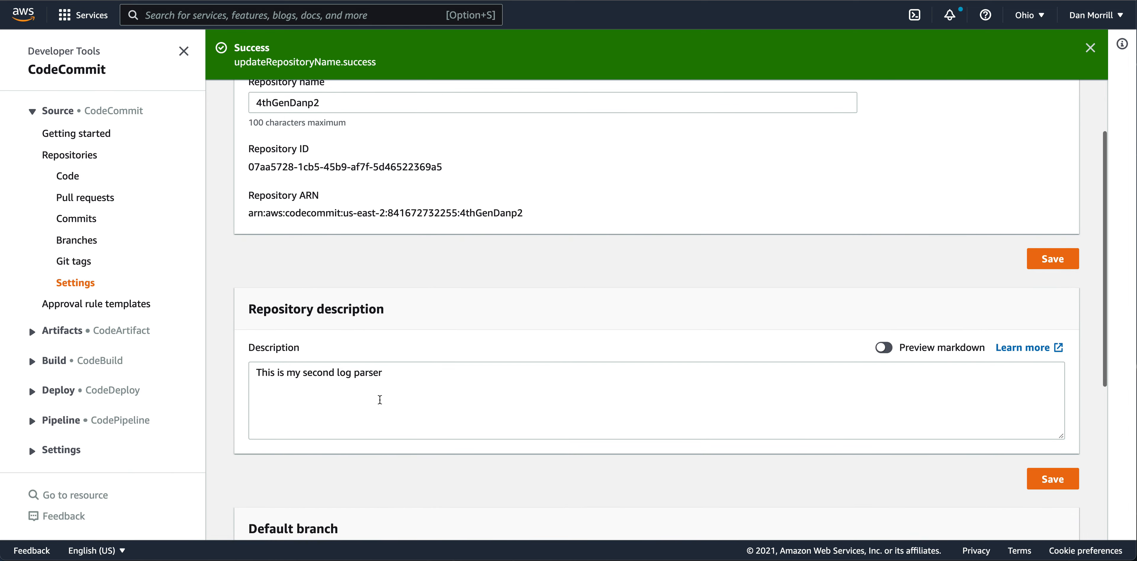
scroll(426, 388, "down", 2)
scroll(428, 390, "down", 5)
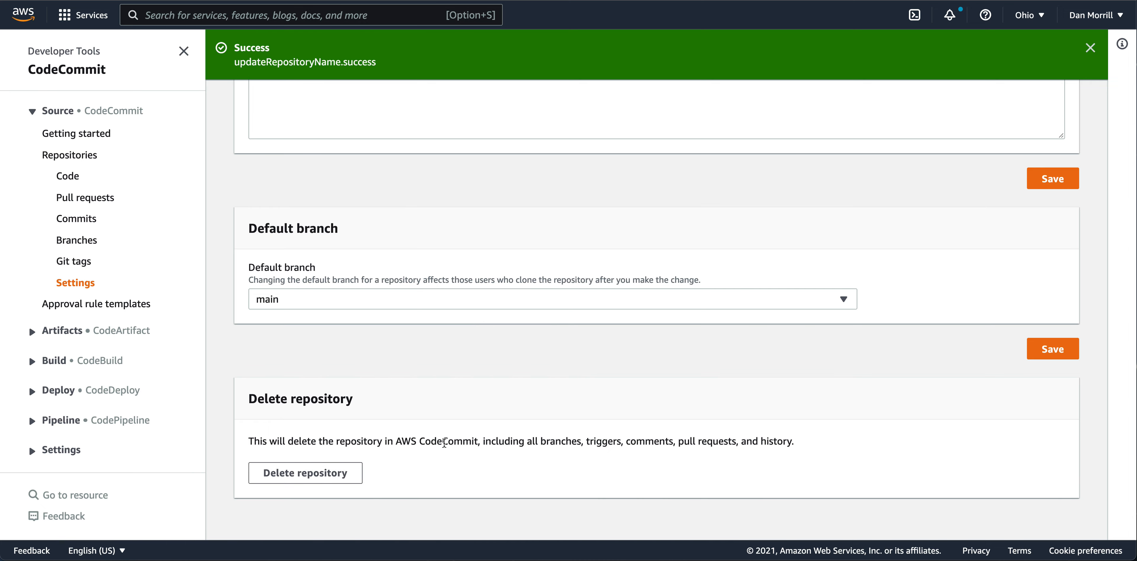
scroll(444, 441, "up", 10)
left_click(356, 184)
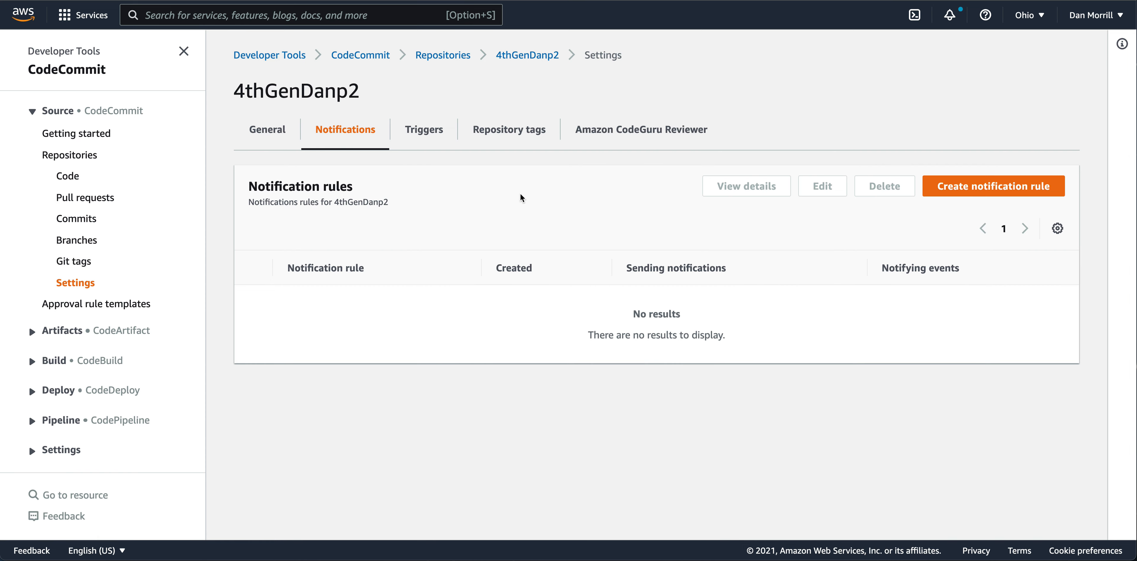
Examine the repository's triggers and the event and service options for a new trigger, and return without creating one.
left_click(432, 132)
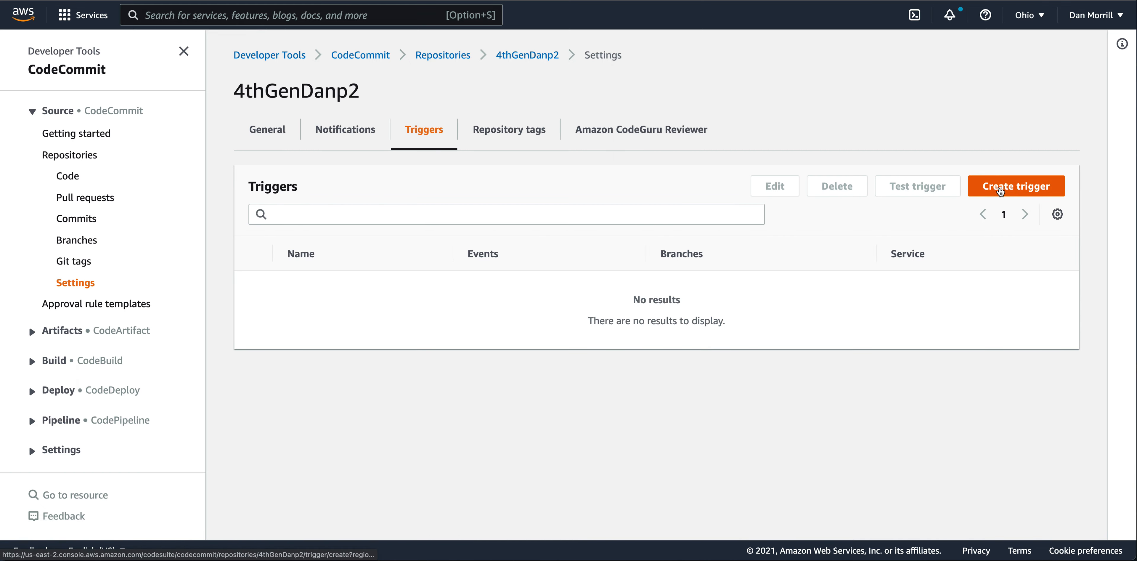
left_click(1000, 192)
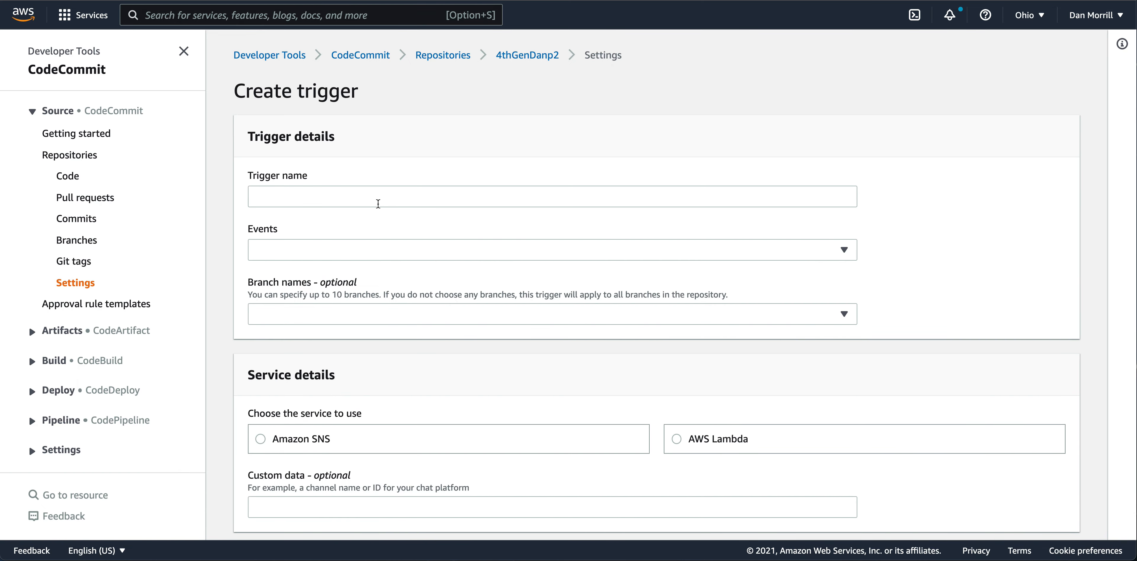
left_click(411, 255)
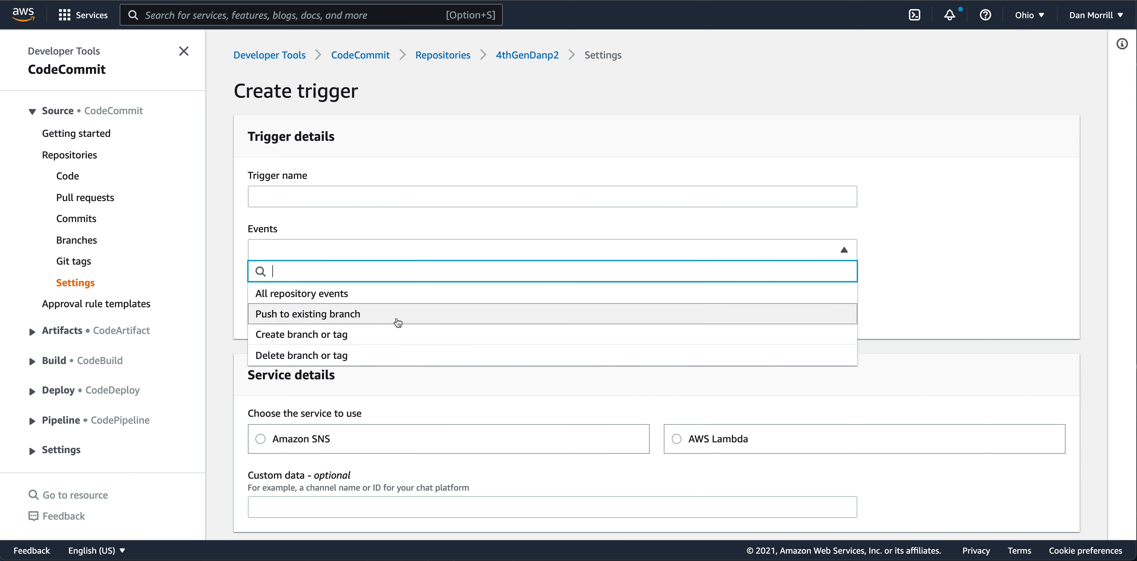
left_click(400, 391)
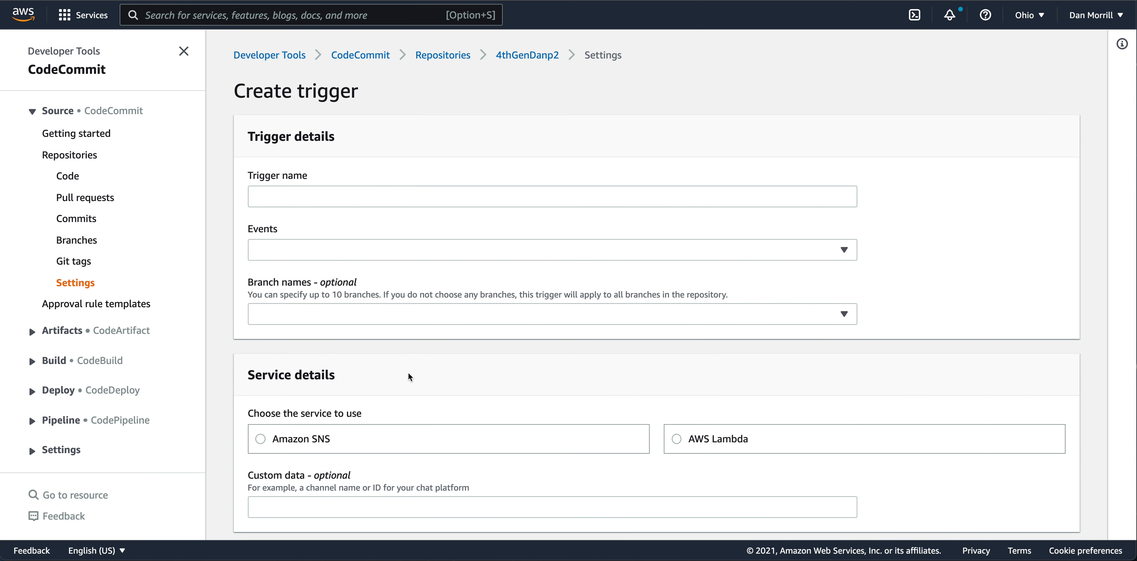
scroll(410, 377, "down", 2)
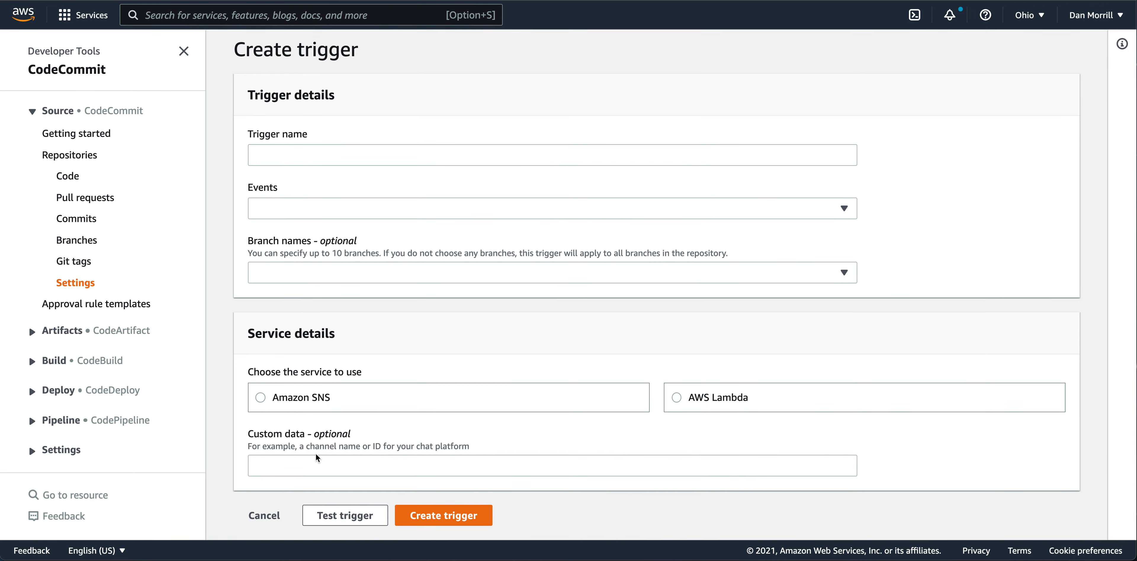
scroll(490, 446, "up", 2)
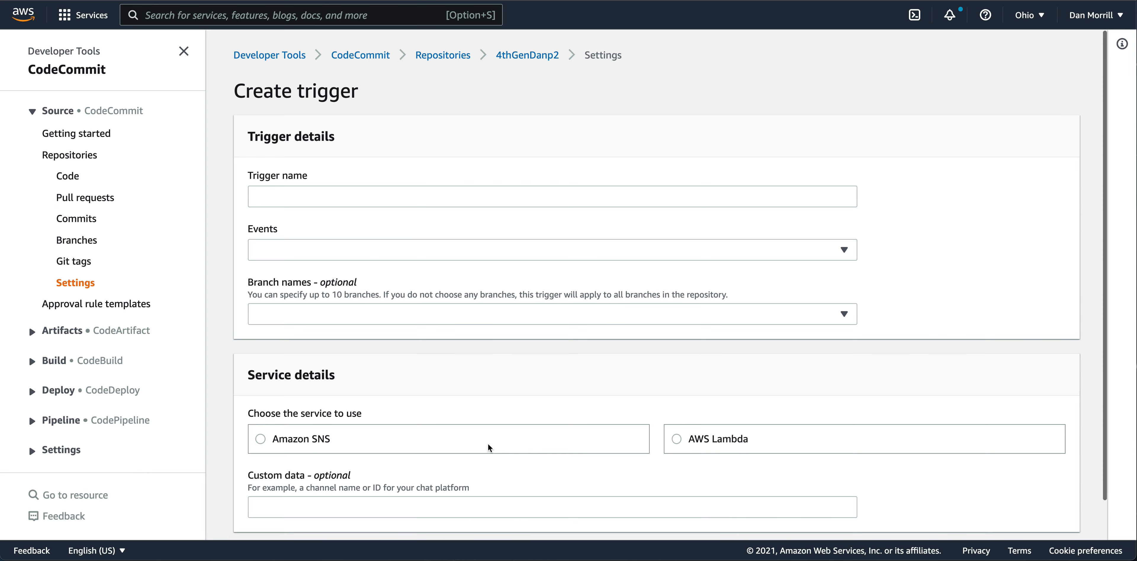
scroll(489, 437, "down", 2)
scroll(521, 435, "up", 2)
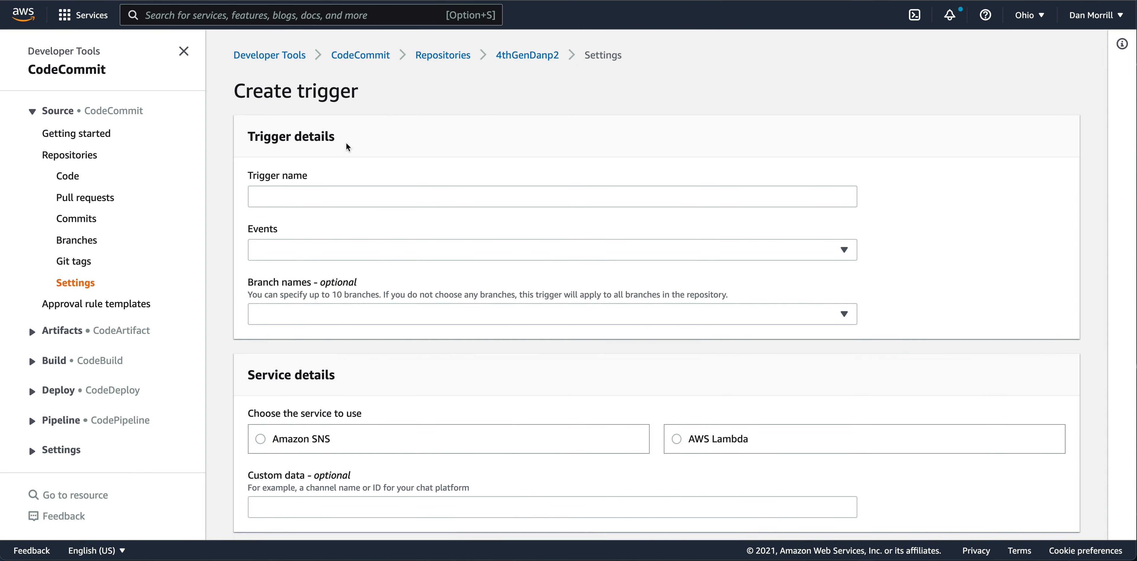
left_click(22, 0)
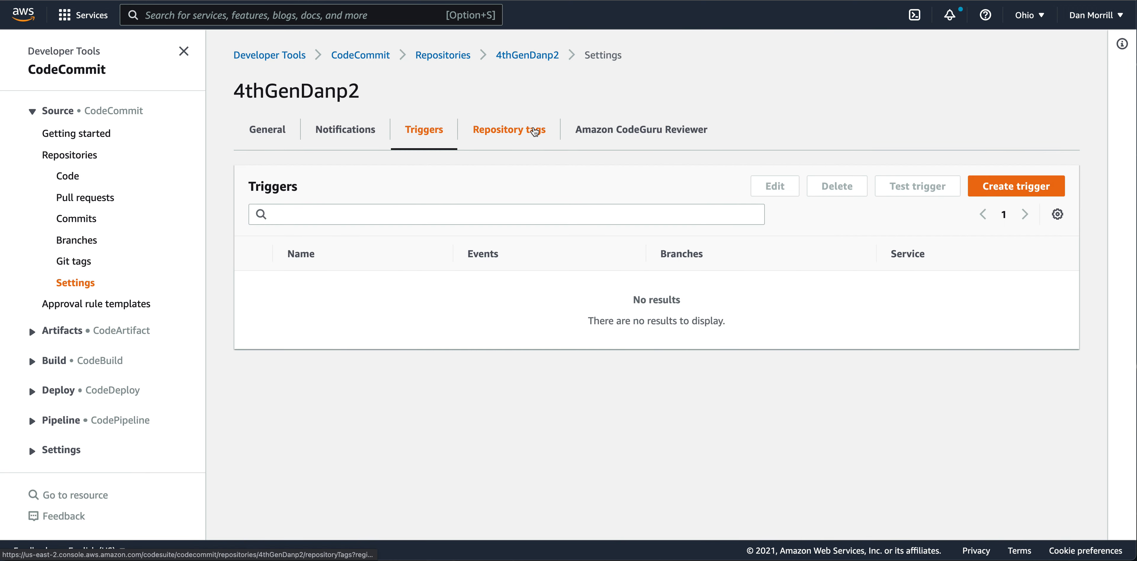
Check the repository tags and associate the repository with Amazon CodeGuru Reviewer.
left_click(543, 135)
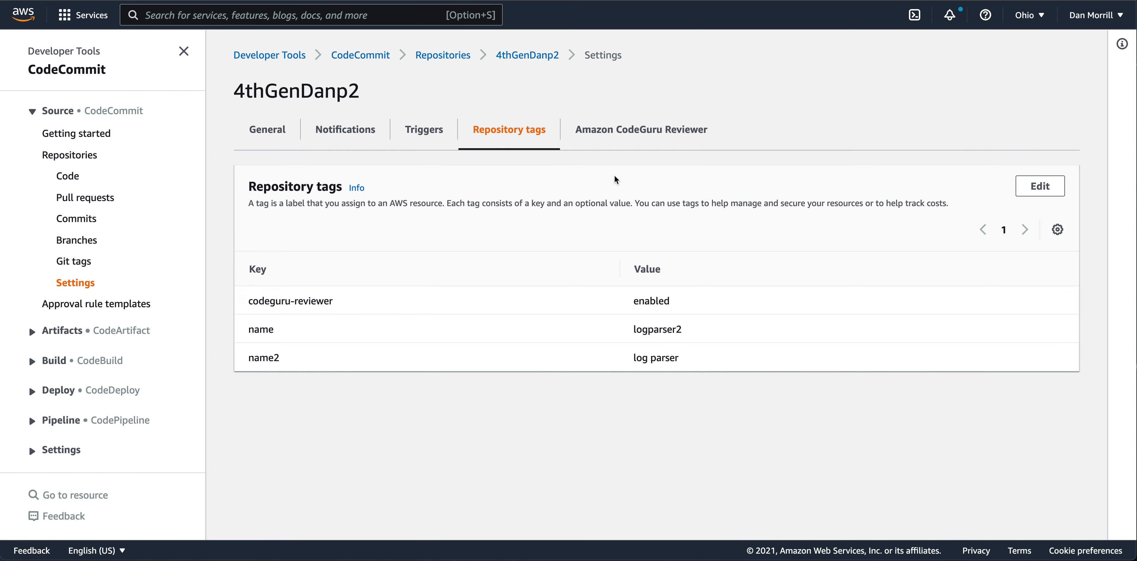
left_click(637, 134)
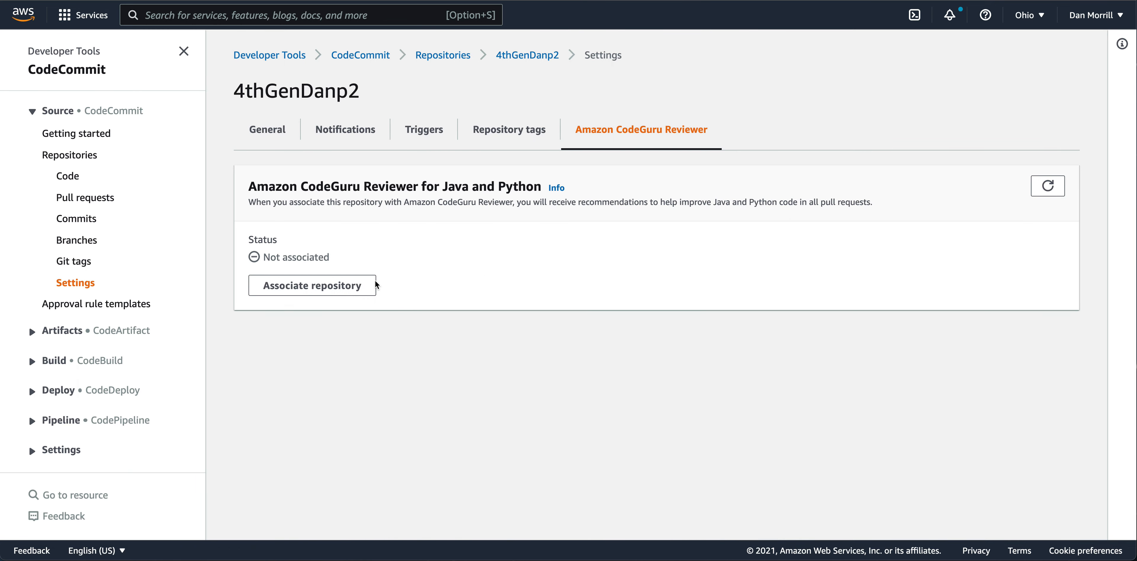
left_click(344, 289)
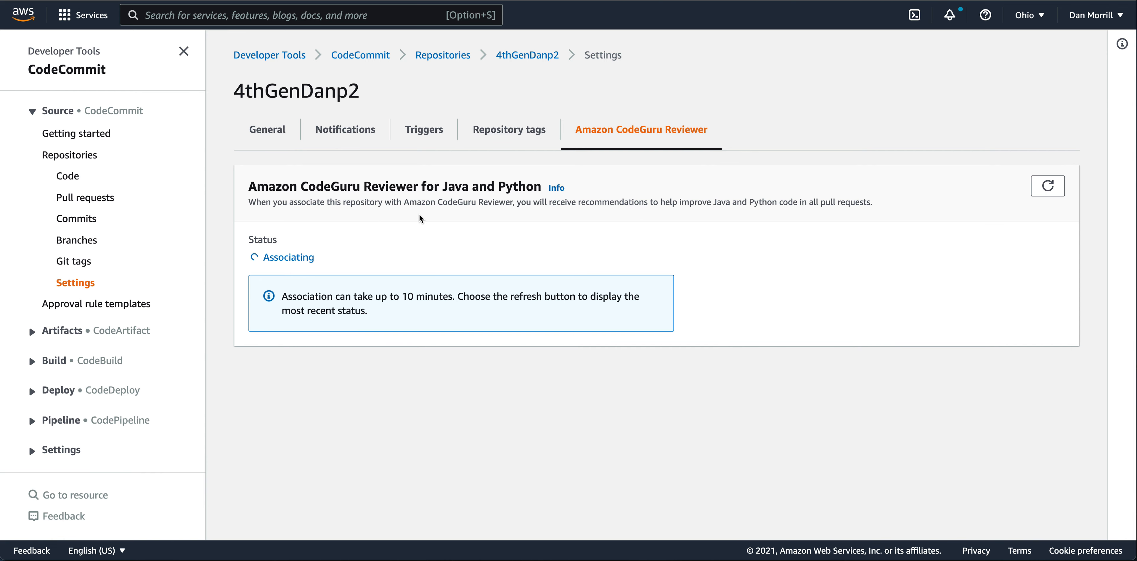
Open the ApproveMinorTweaks approval rule template for editing and review its approval settings and the available approver types.
left_click(119, 309)
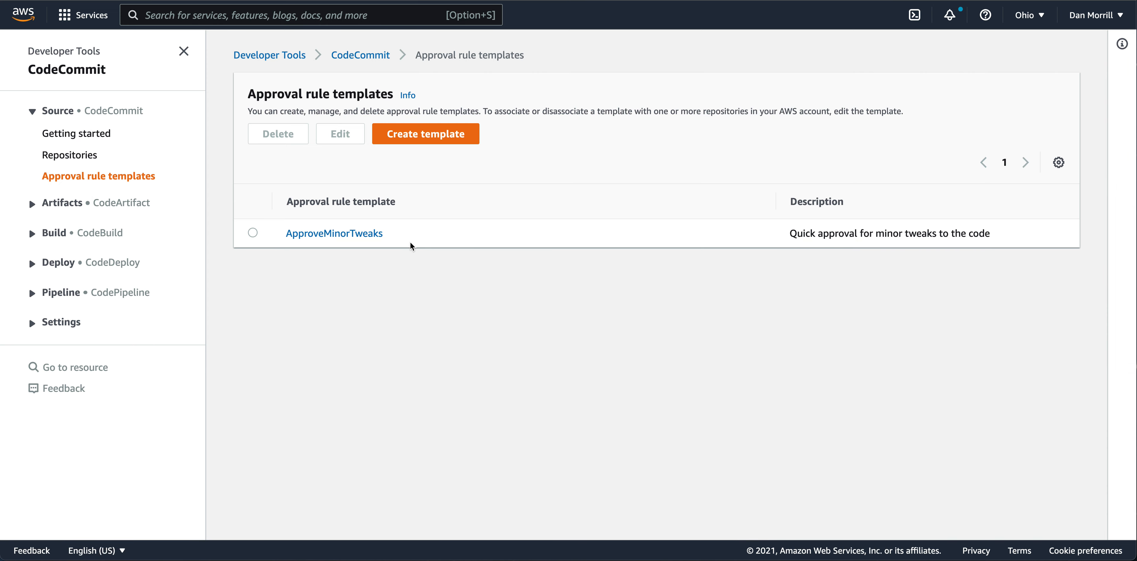
left_click(368, 233)
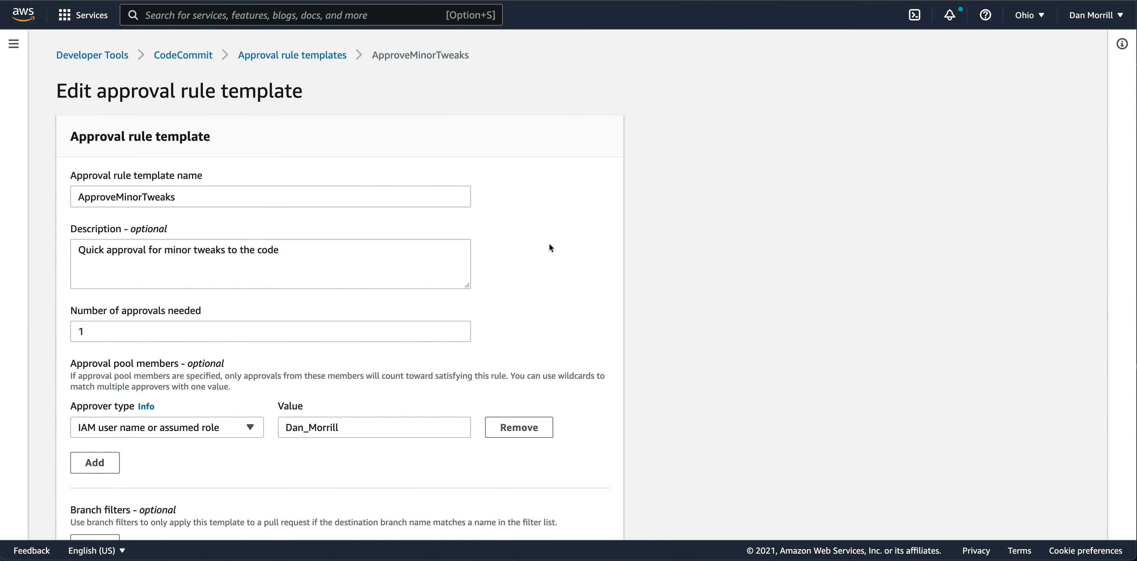
scroll(550, 248, "down", 2)
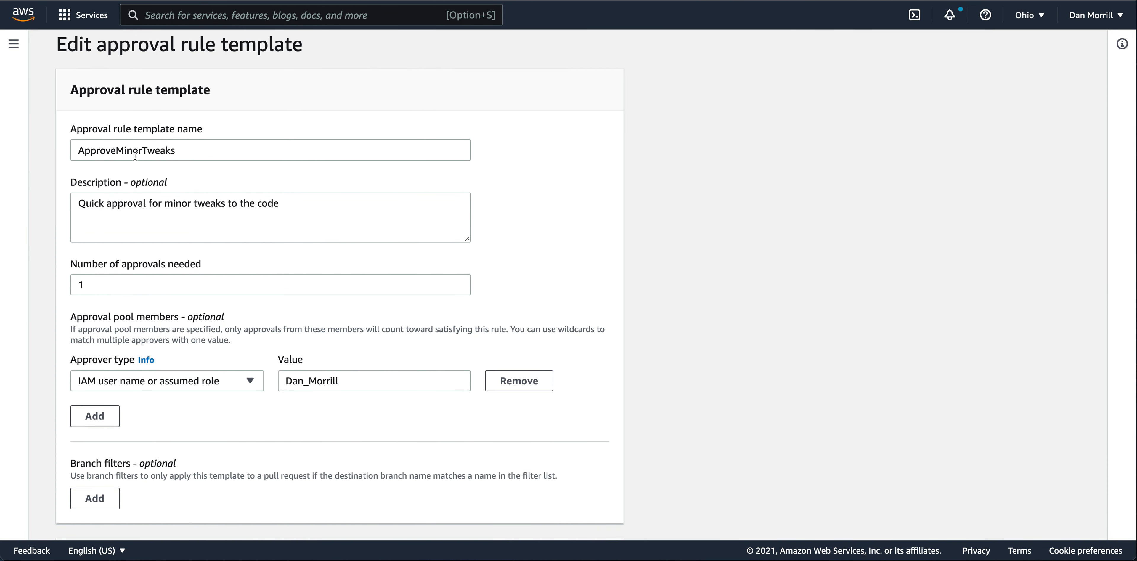
scroll(223, 177, "down", 2)
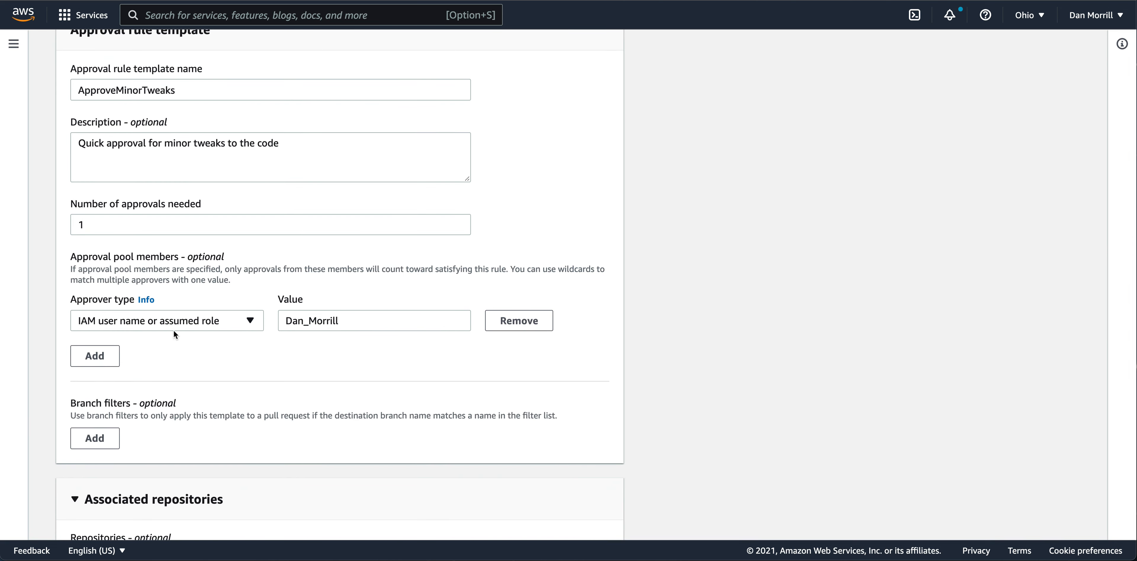
left_click(249, 324)
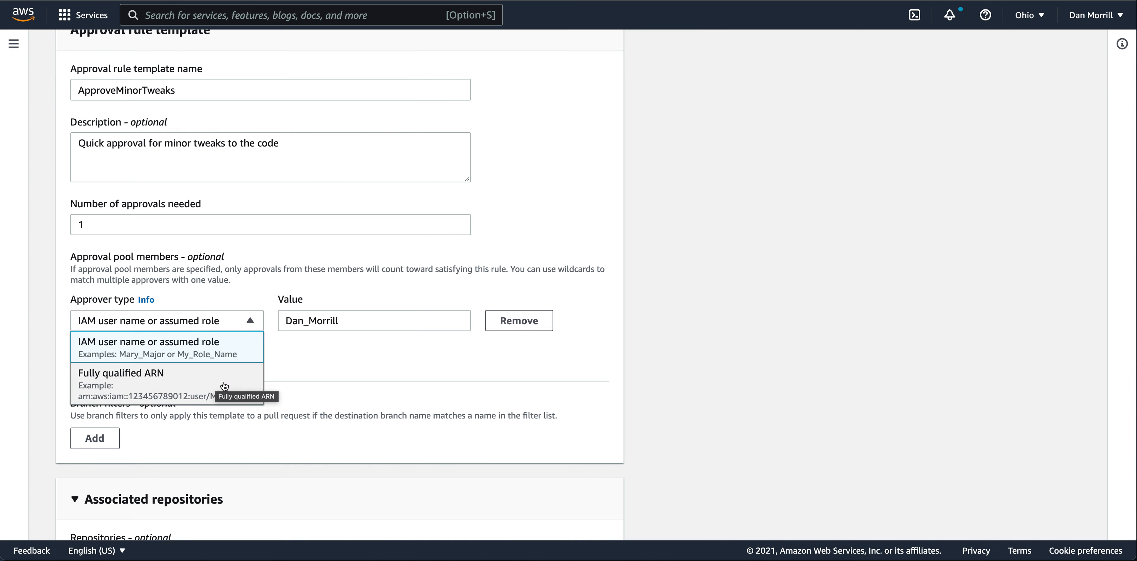
left_click(344, 386)
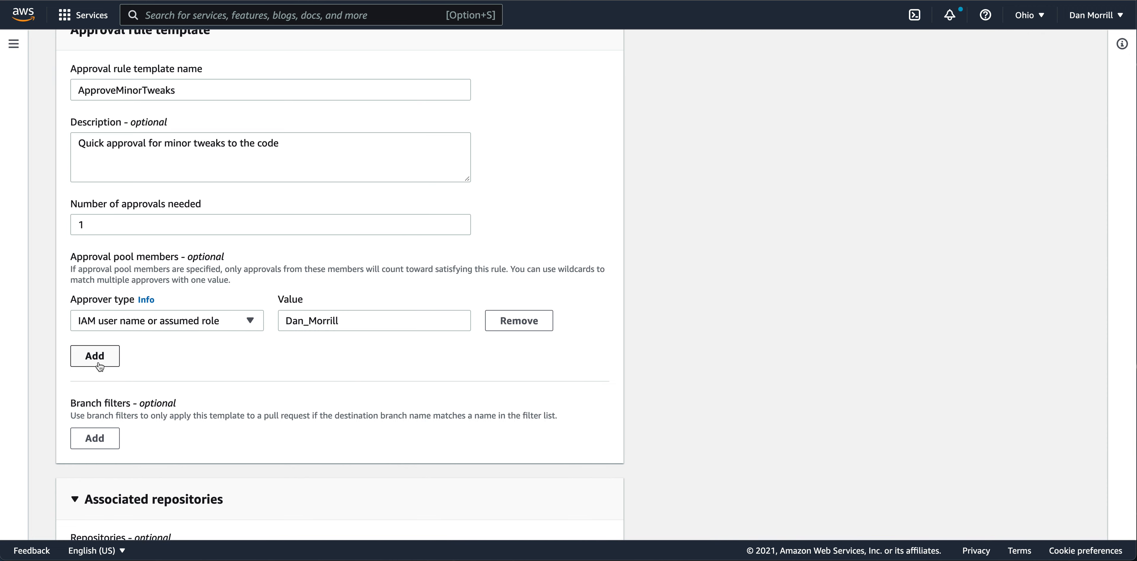
Associate the ApproveMinorTweaks template with both the renamed 4thGen repository and 4thGenParser, and save the template.
scroll(130, 427, "down", 3)
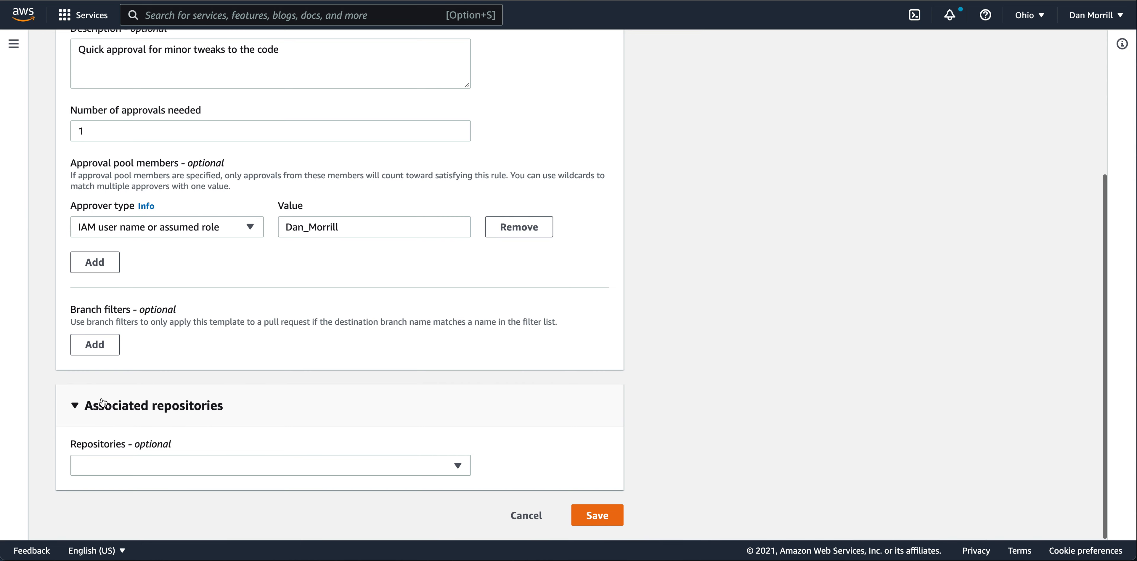
left_click(353, 467)
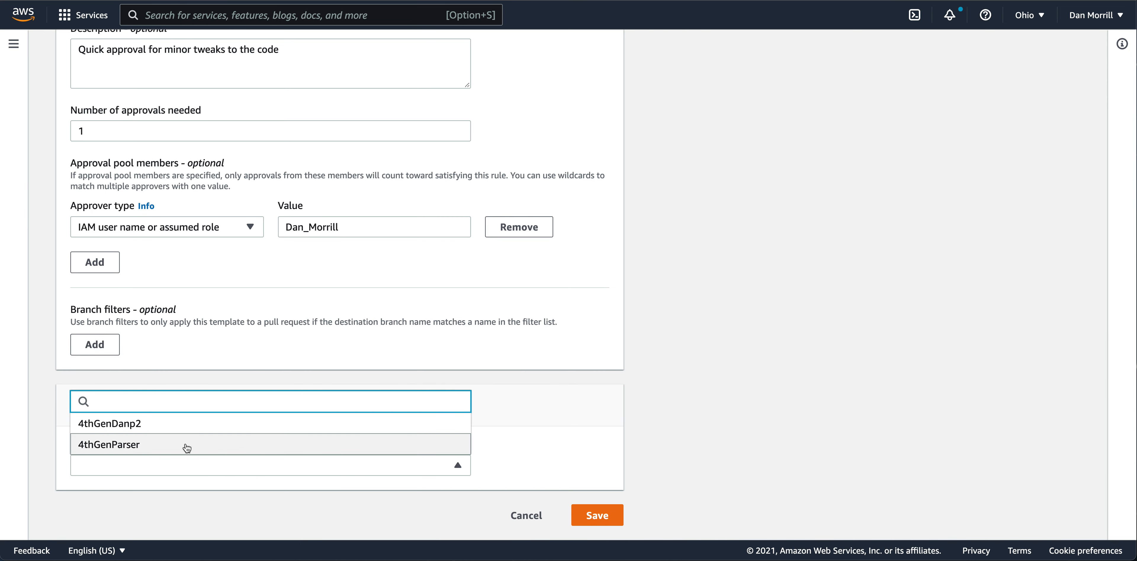
left_click(186, 423)
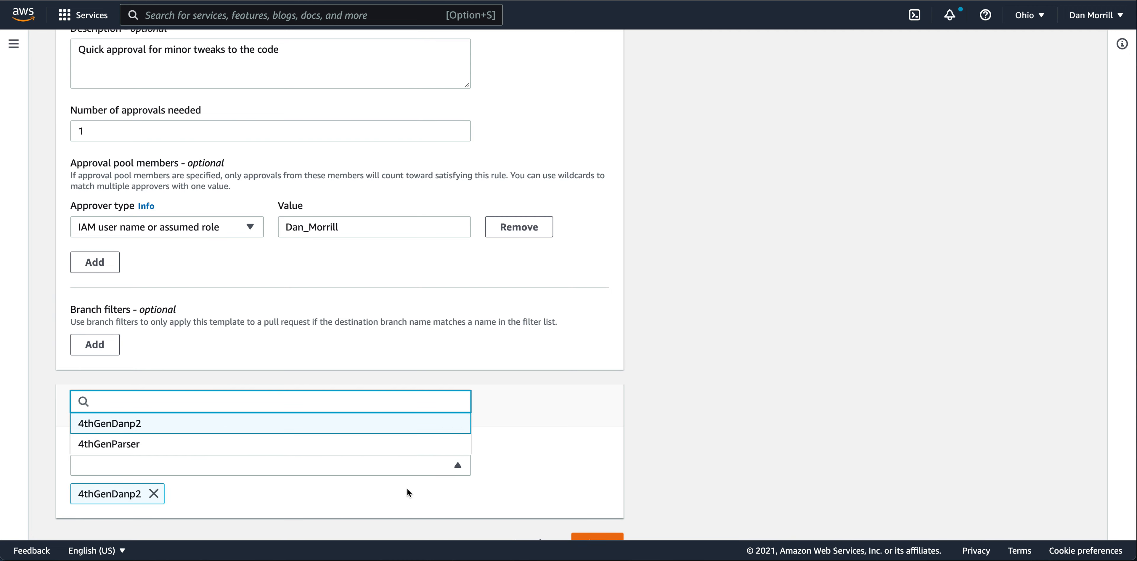
left_click(255, 445)
scroll(476, 495, "down", 1)
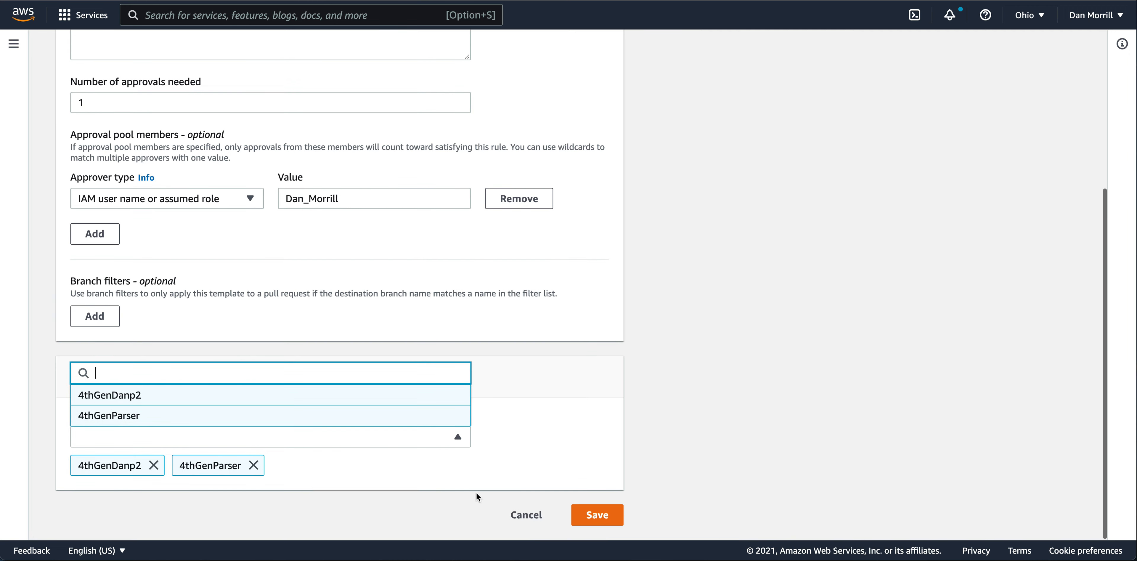
left_click(595, 515)
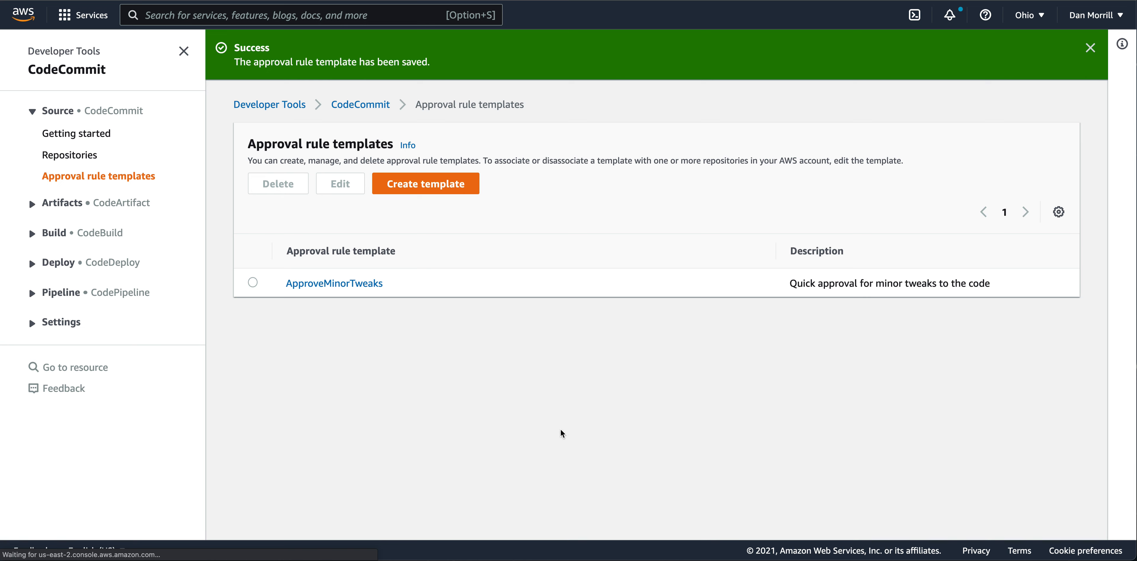